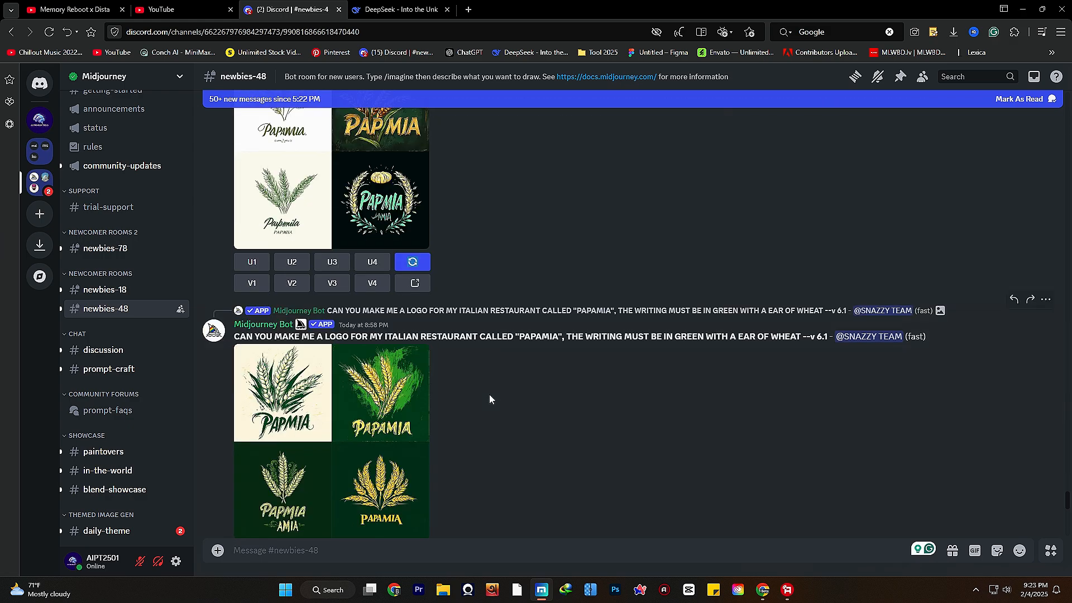
# Review the Papamia restaurant logo prompts and their generated image grids in the newbies-48 channel.
pyautogui.scroll(15, 489, 403)
pyautogui.hotkey('ctrl', '+')
pyautogui.hotkey('ctrl', '+')
pyautogui.hotkey('ctrl', '+')
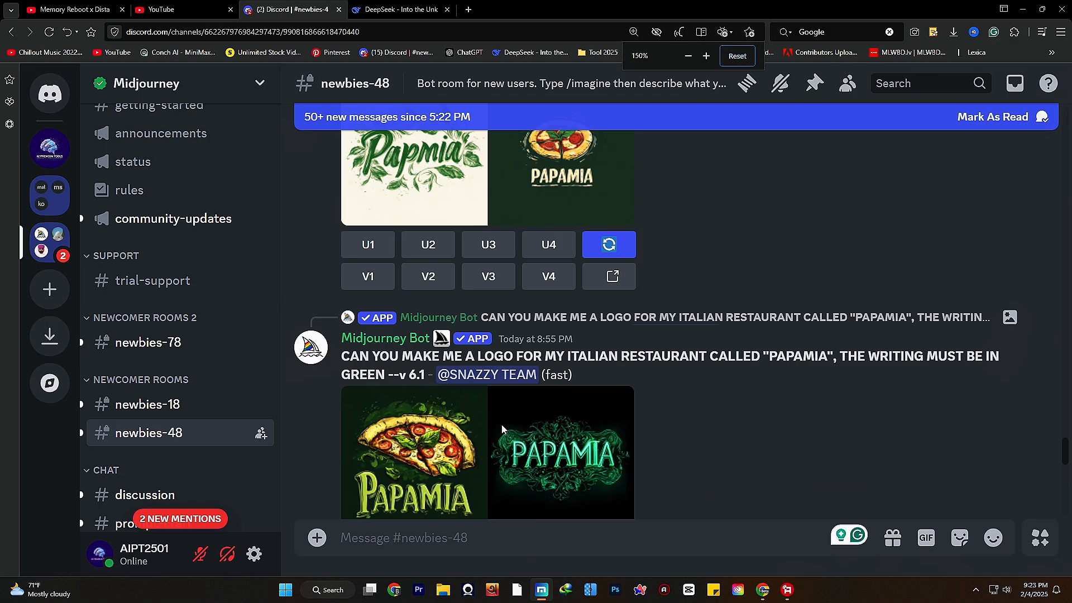
pyautogui.hotkey('ctrl', '-')
pyautogui.scroll(3, 597, 420)
pyautogui.scroll(15, 597, 420)
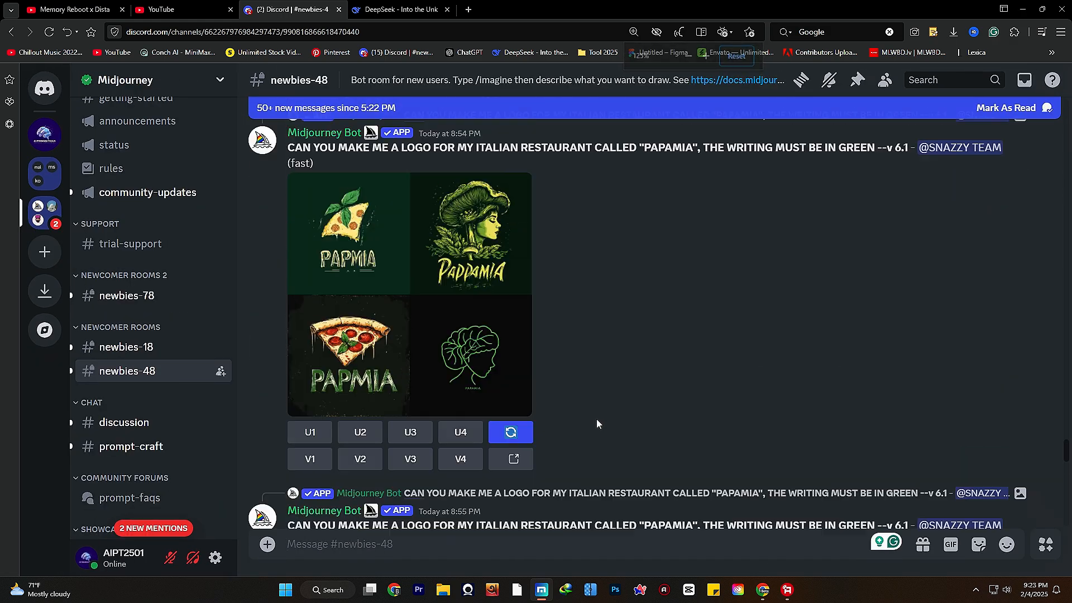
pyautogui.scroll(10, 592, 413)
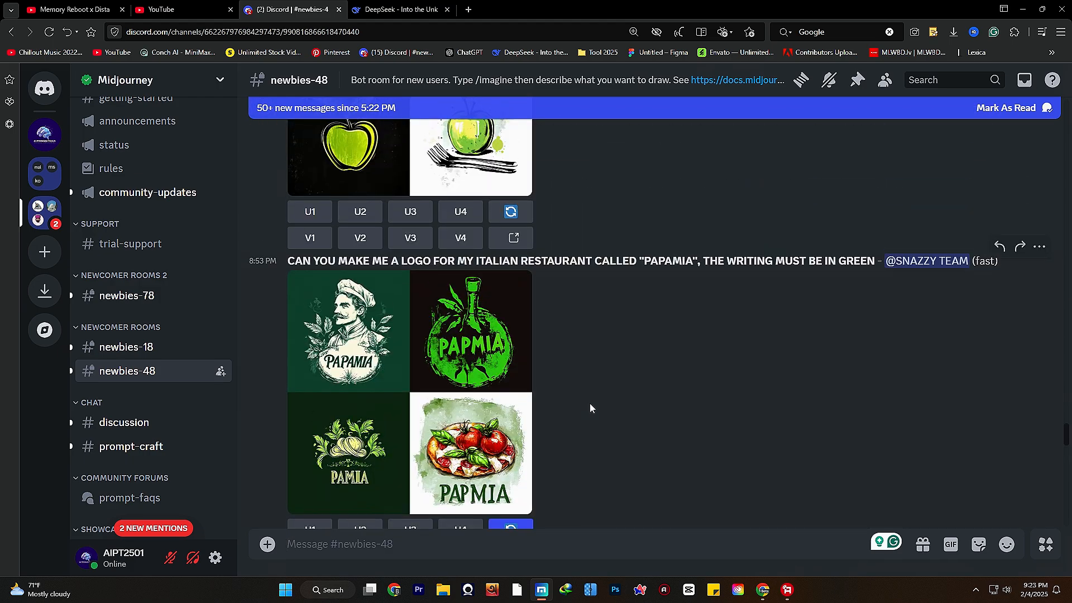
pyautogui.scroll(-4, 586, 426)
pyautogui.scroll(-20, 589, 432)
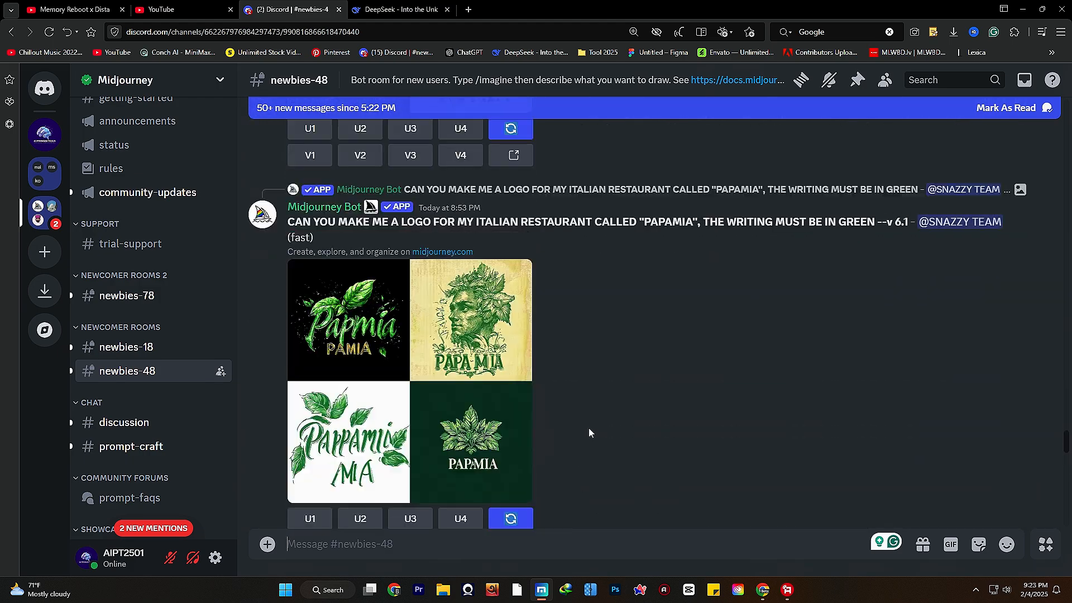
pyautogui.scroll(-15, 589, 428)
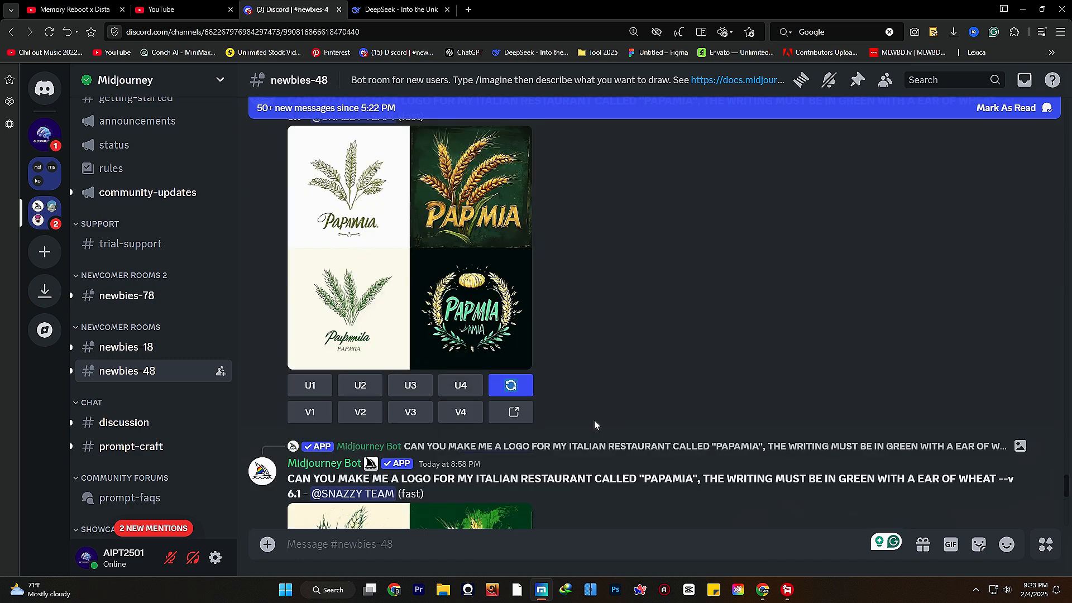
pyautogui.scroll(-2, 598, 423)
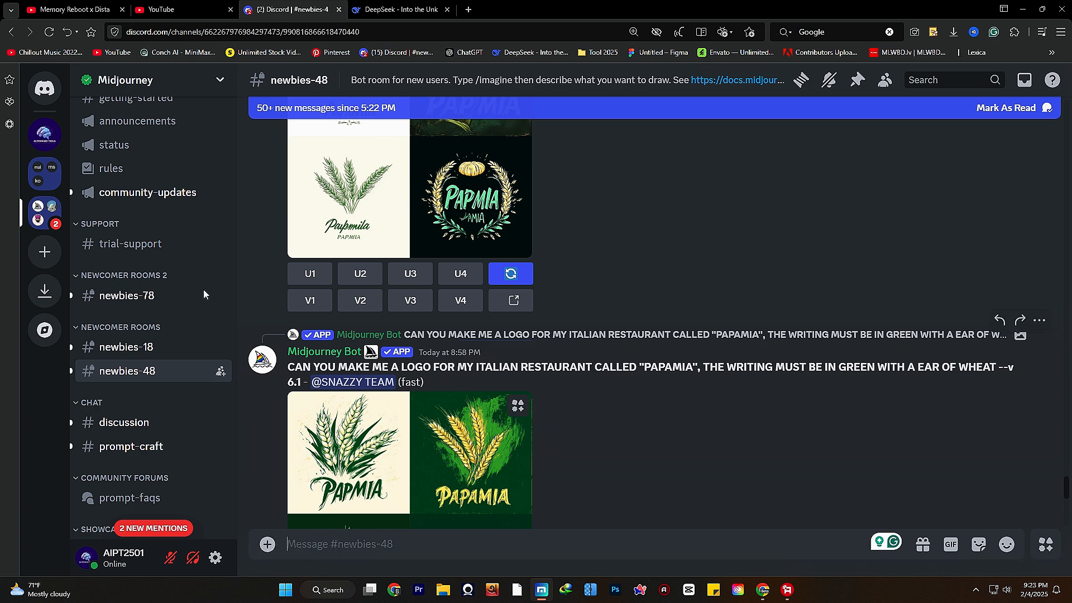
# Start the Midjourney /describe command with its image option and open the file picker.
pyautogui.write('/')
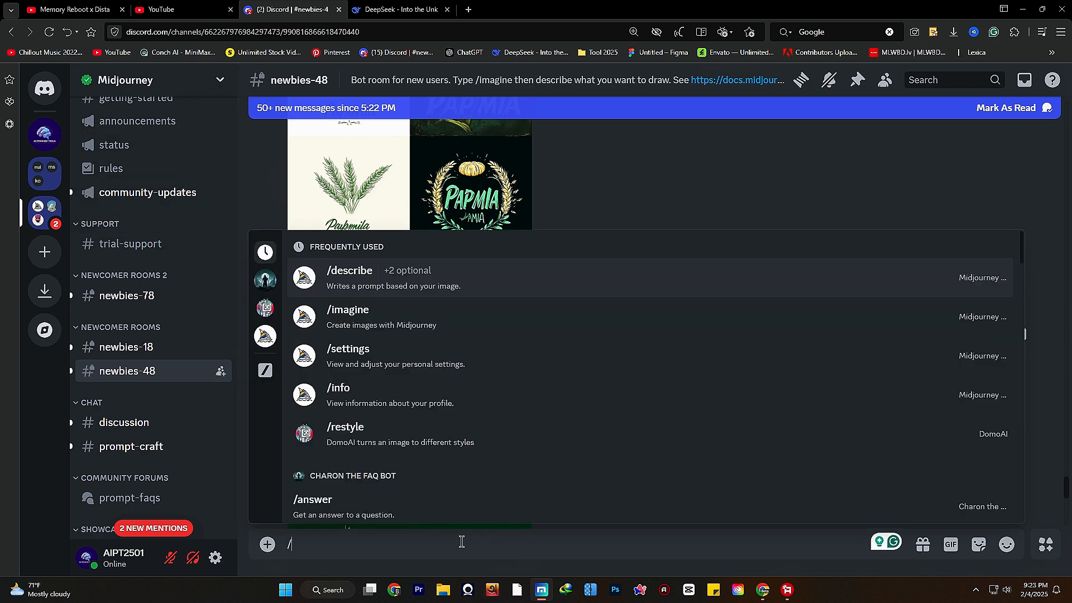
pyautogui.doubleClick(291, 546)
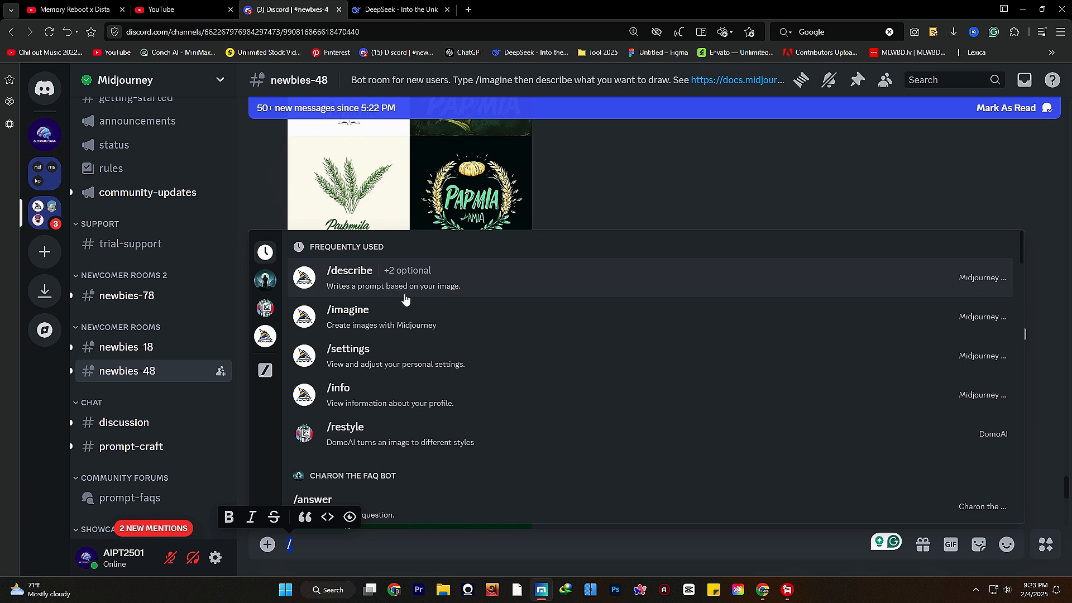
pyautogui.click(345, 285)
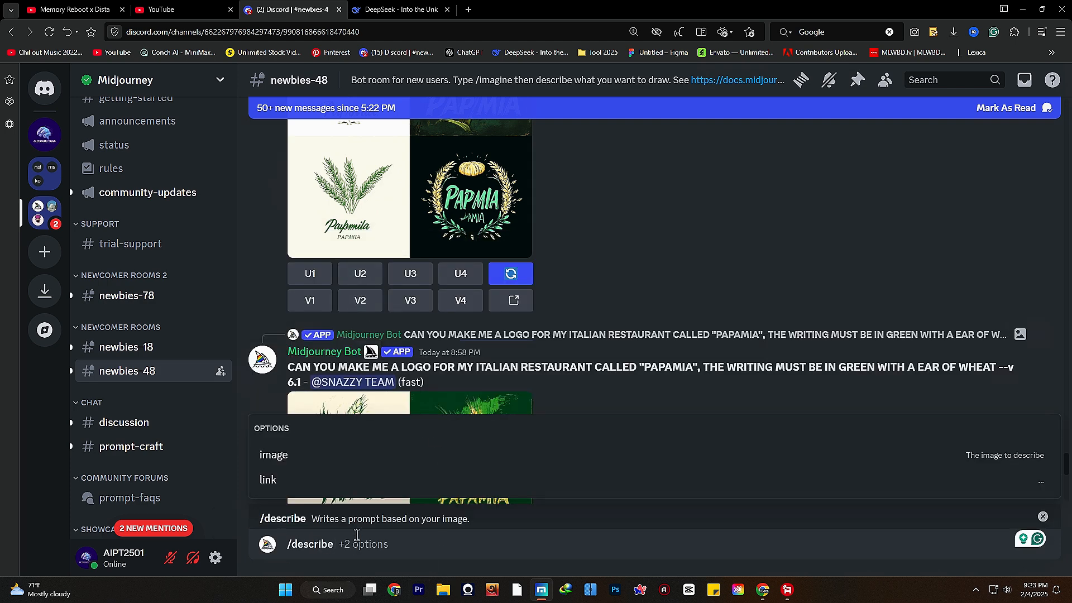
pyautogui.click(277, 460)
pyautogui.click(330, 458)
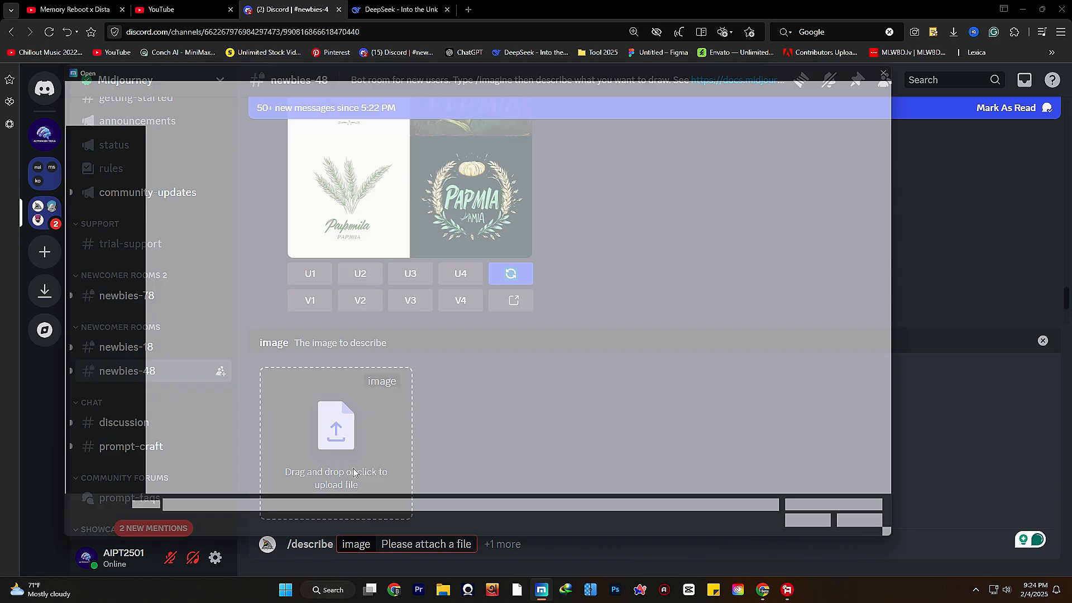
# Attach piclumen-1738060462968.png from the Downloads folder as the image to describe, opening a browser preview of it first.
pyautogui.scroll(-5, 460, 359)
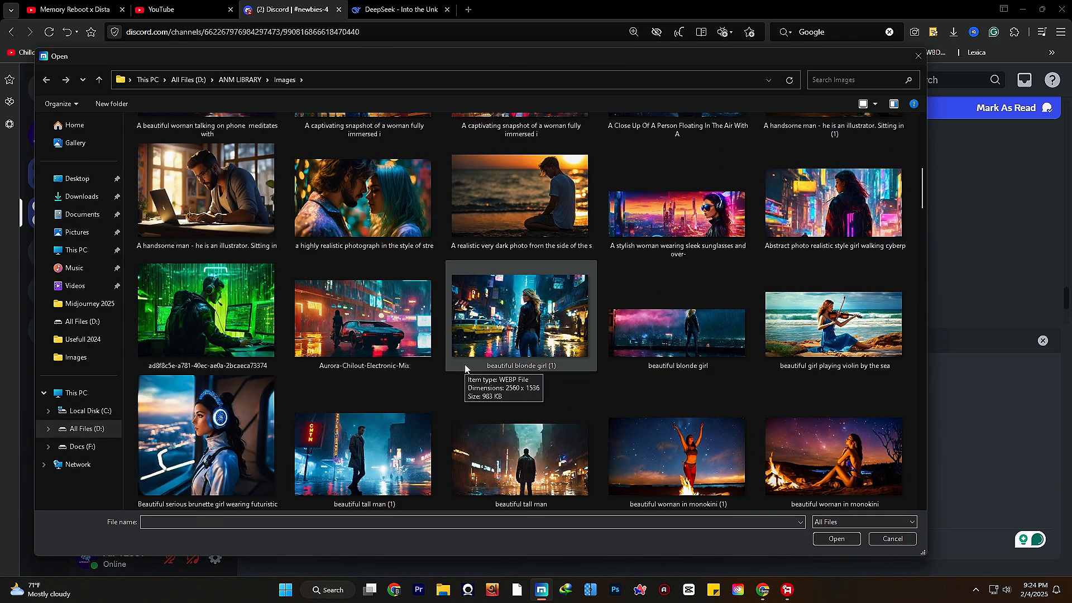
pyautogui.scroll(-15, 464, 369)
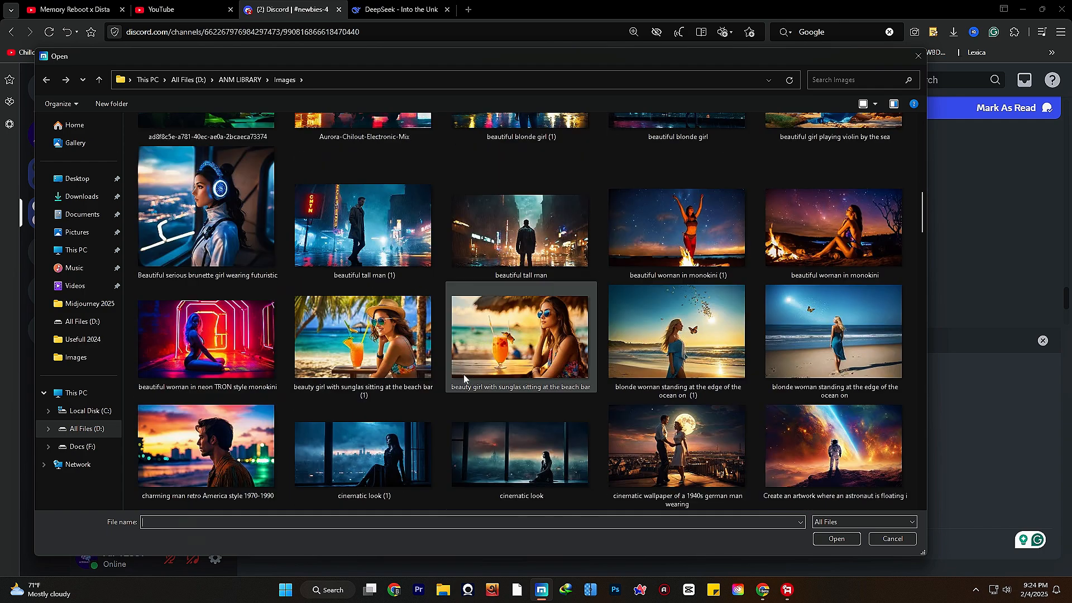
pyautogui.scroll(14, 464, 374)
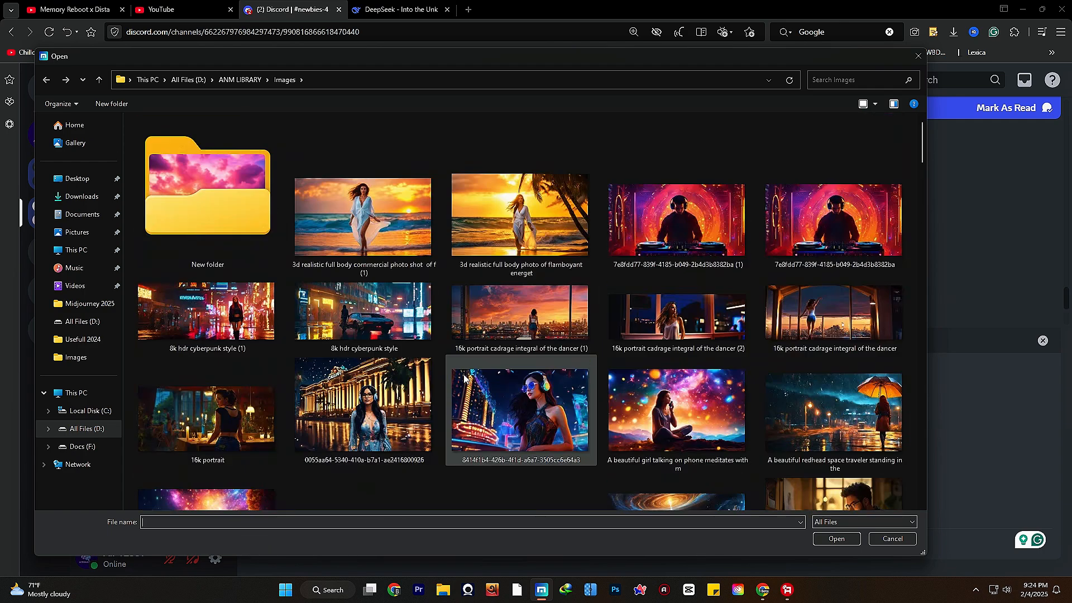
pyautogui.click(82, 196)
pyautogui.click(402, 338)
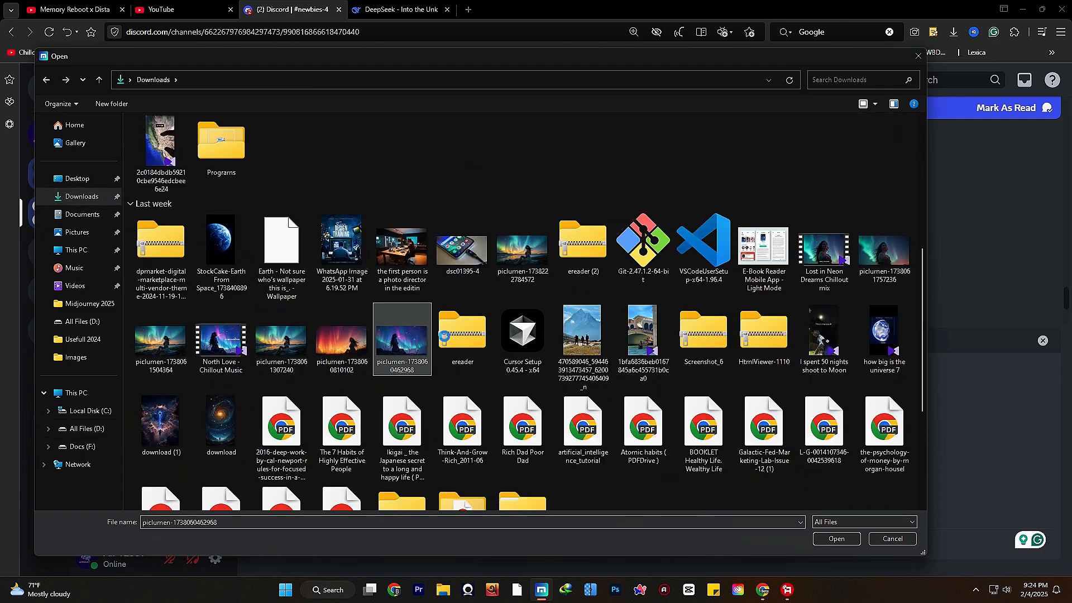
pyautogui.rightClick(403, 346)
pyautogui.click(492, 64)
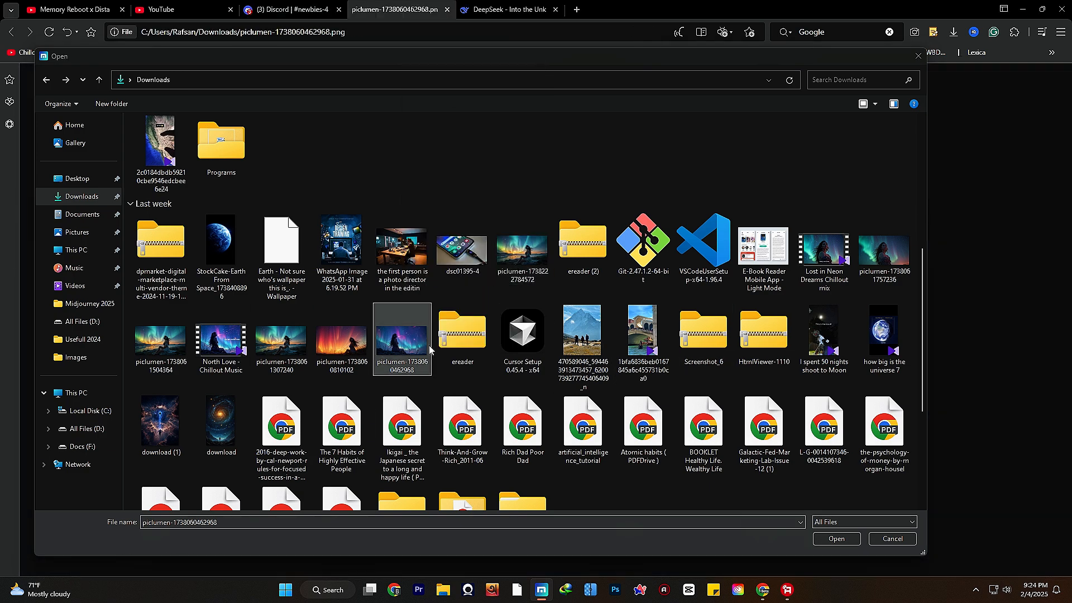
pyautogui.click(827, 541)
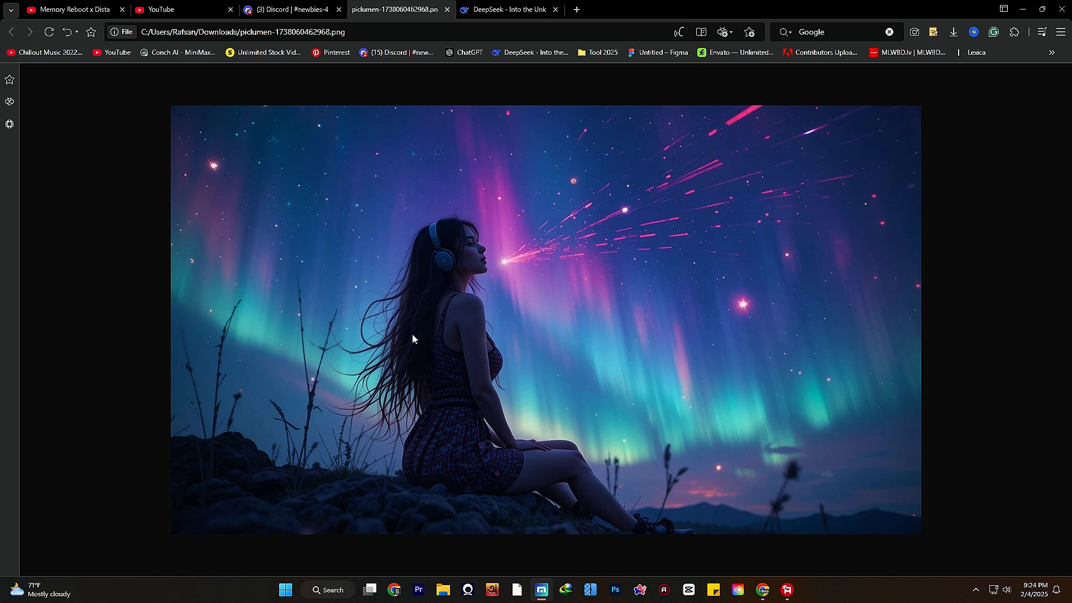
# Check the previewed aurora picture against the attachment in Discord and return to the newbies-48 channel.
pyautogui.click(284, 10)
pyautogui.click(394, 9)
pyautogui.click(290, 10)
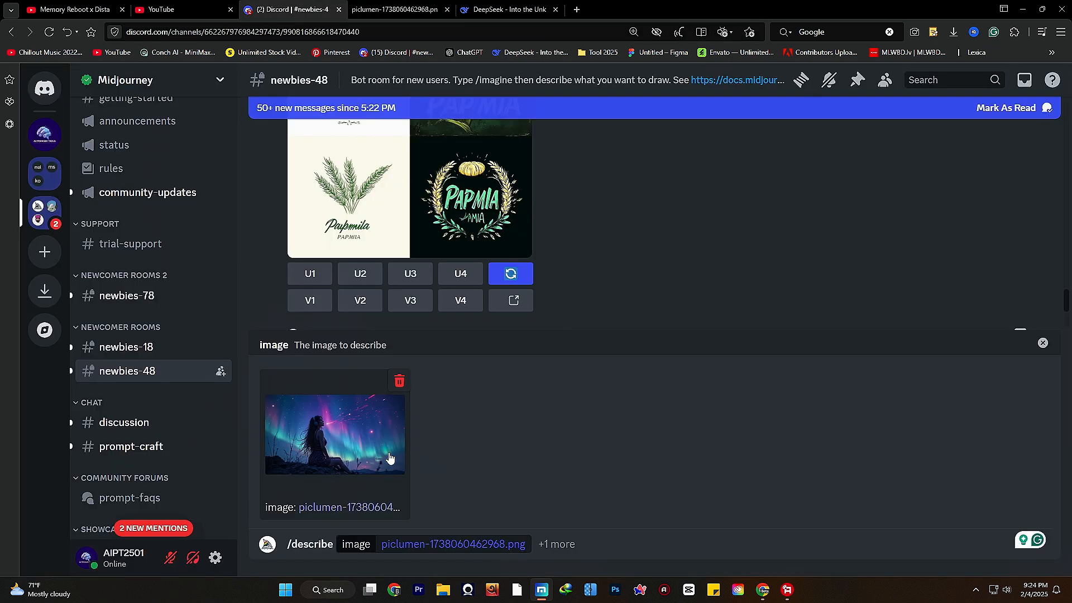
# Add the text "describe this image" after the attached file and send the /describe command.
pyautogui.click(542, 548)
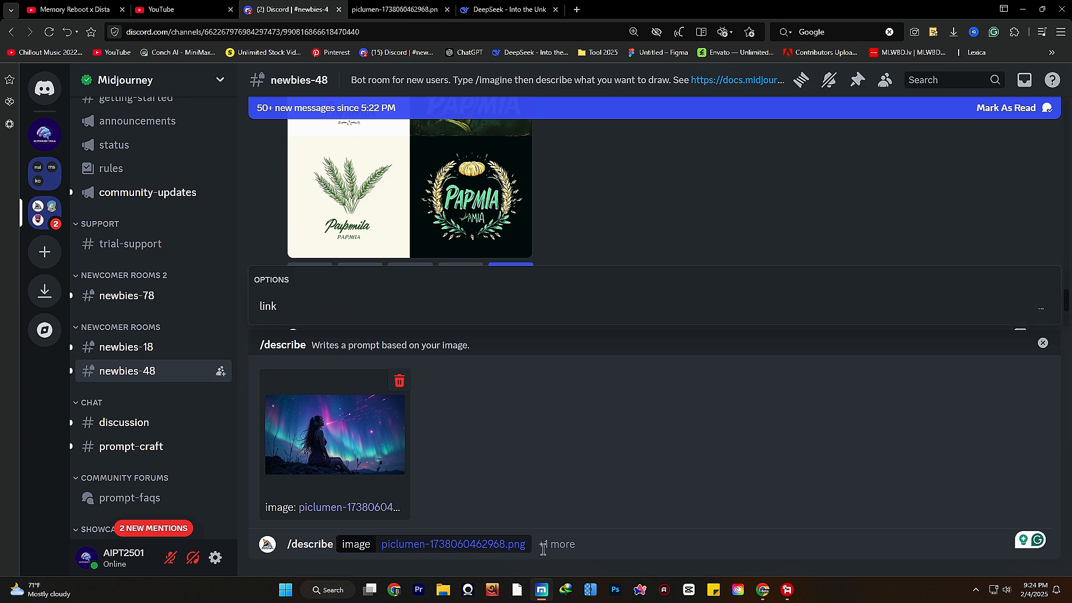
pyautogui.write('describ')
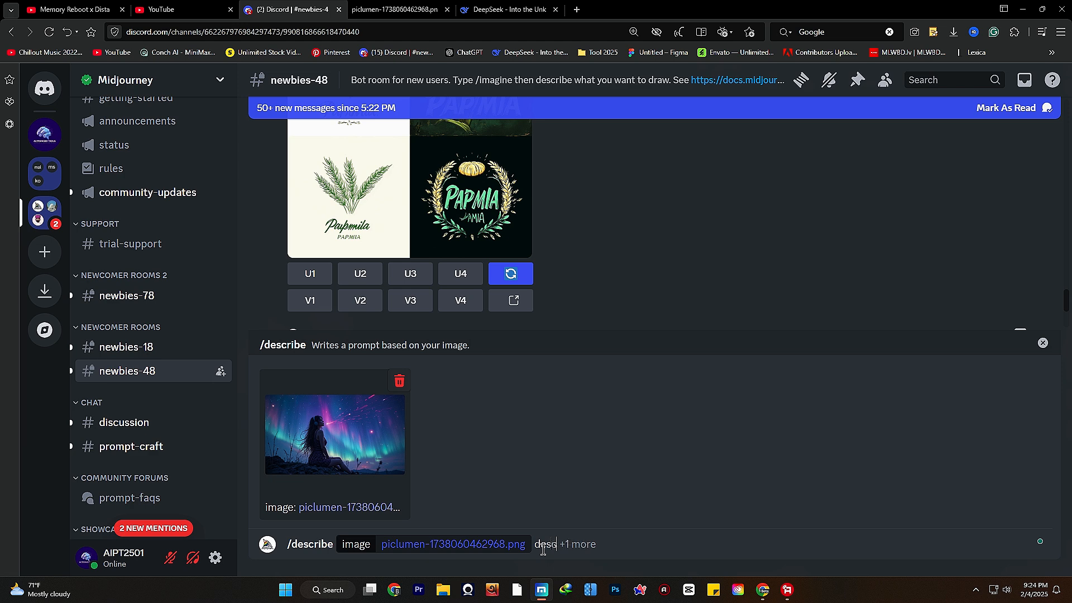
pyautogui.write('e this image')
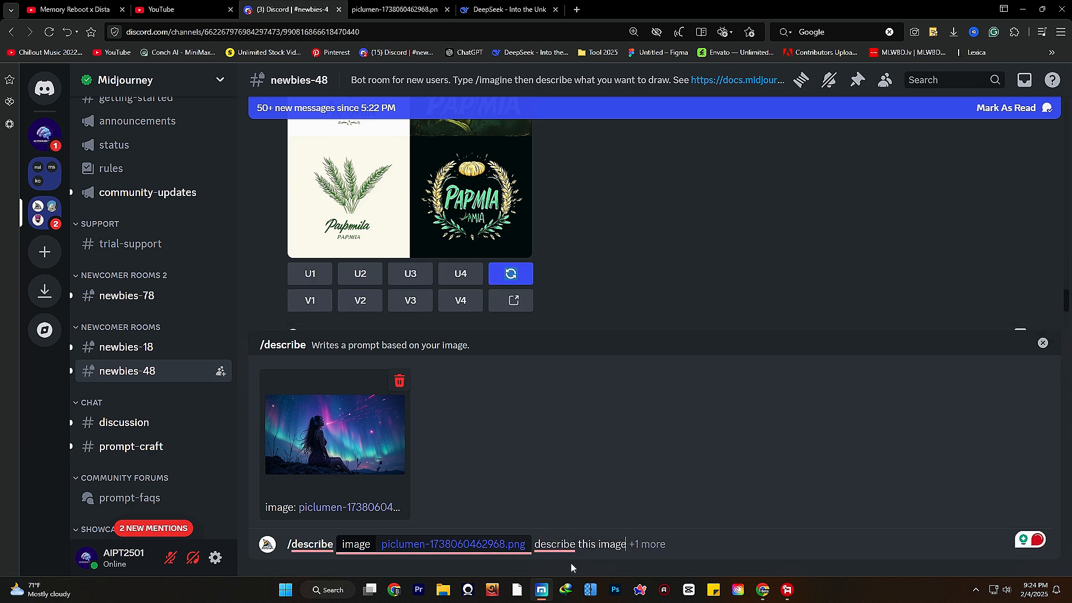
pyautogui.click(561, 544)
pyautogui.press('Return')
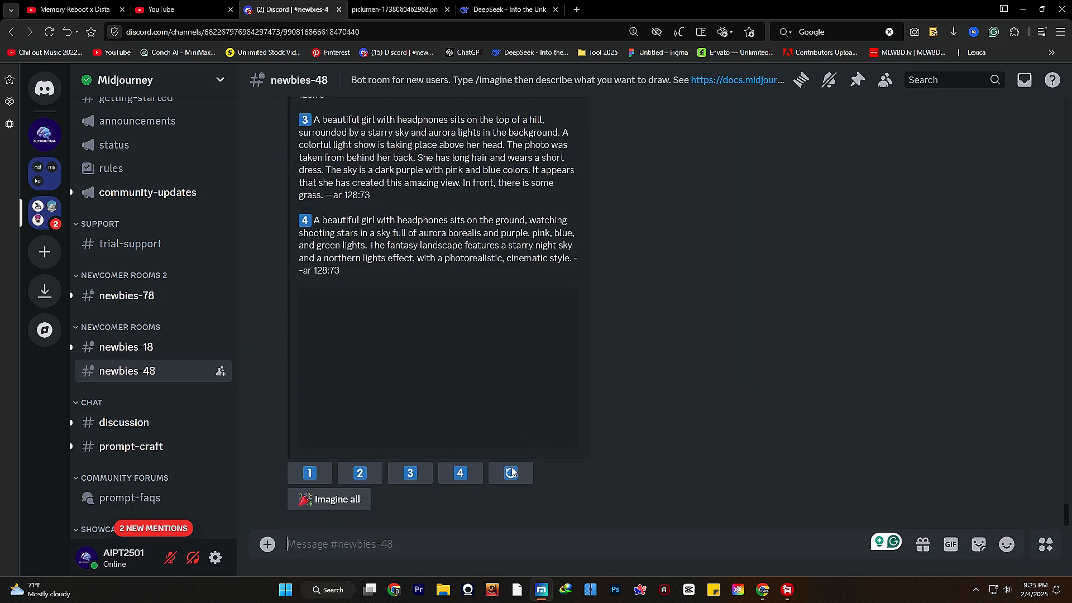
# Read the four prompts Midjourney suggests for the aurora picture and compare them with the image.
pyautogui.scroll(6, 424, 402)
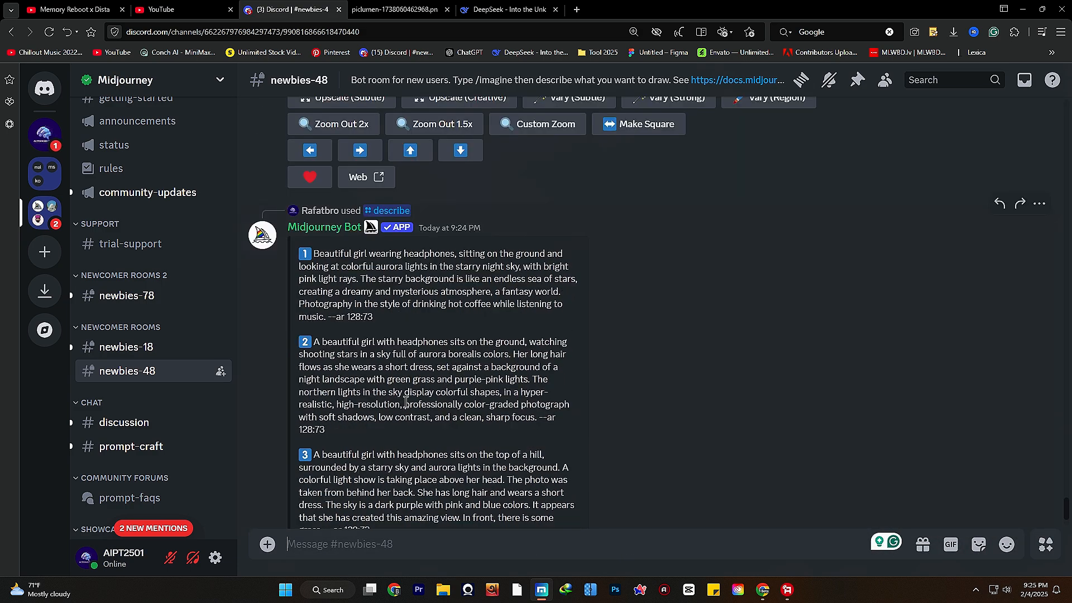
pyautogui.scroll(-5, 312, 247)
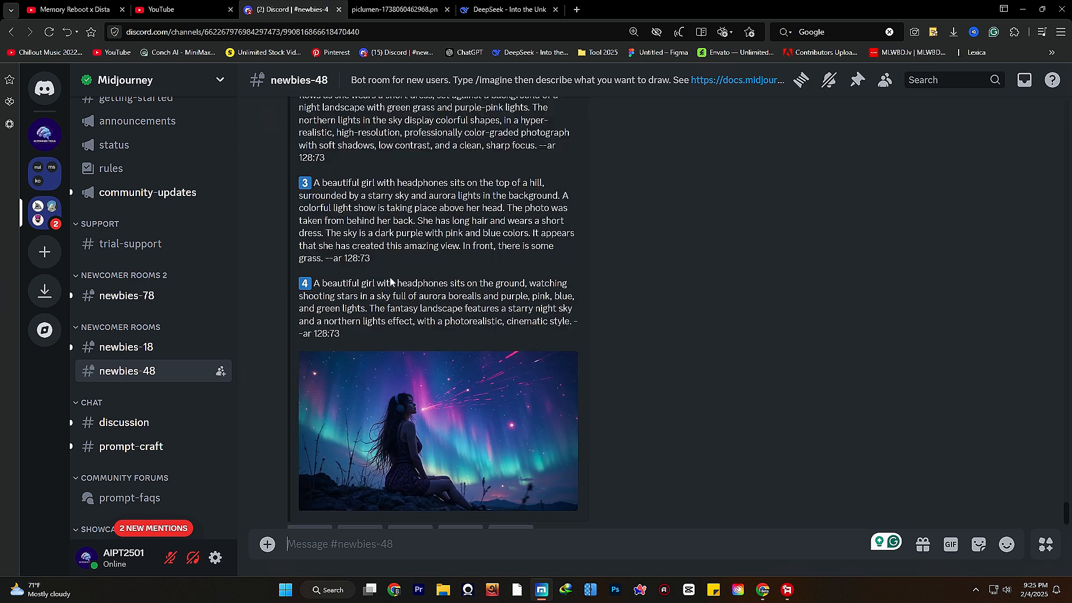
pyautogui.scroll(-1, 440, 374)
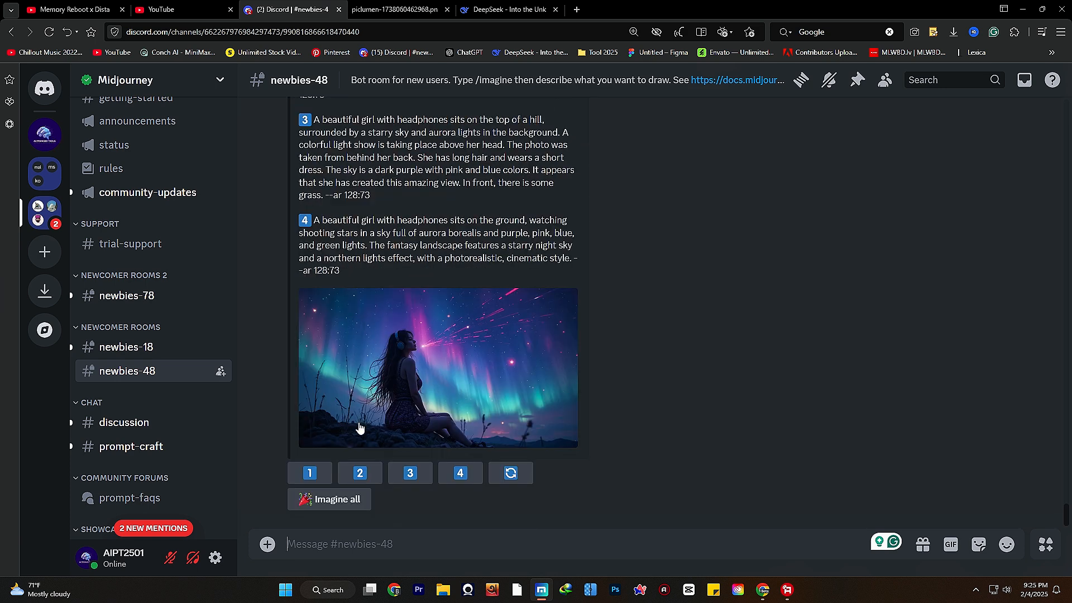
pyautogui.scroll(4, 391, 352)
pyautogui.scroll(-3, 392, 355)
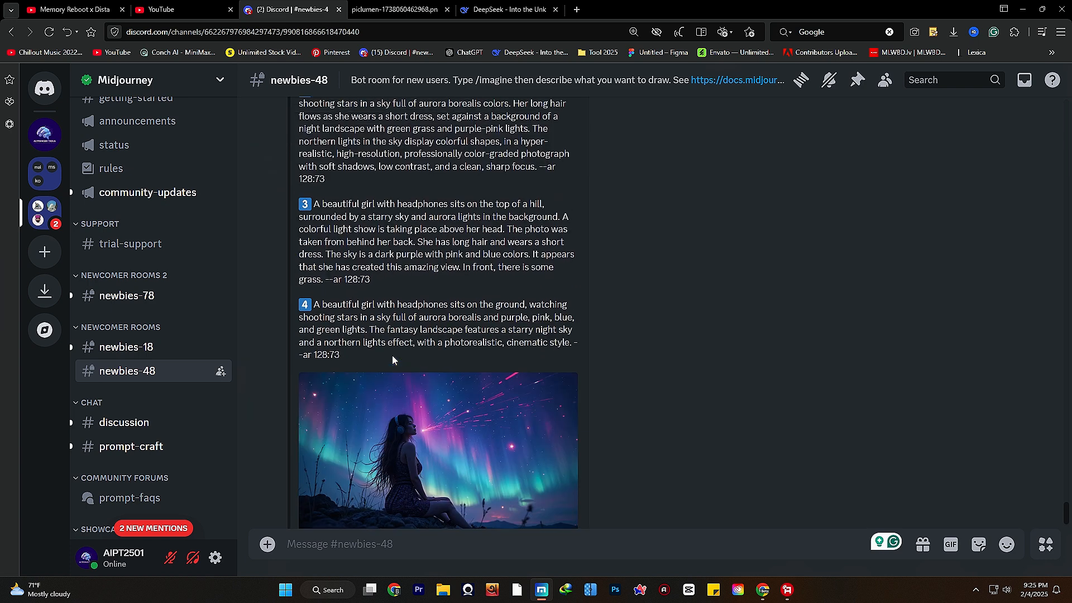
pyautogui.scroll(4, 395, 366)
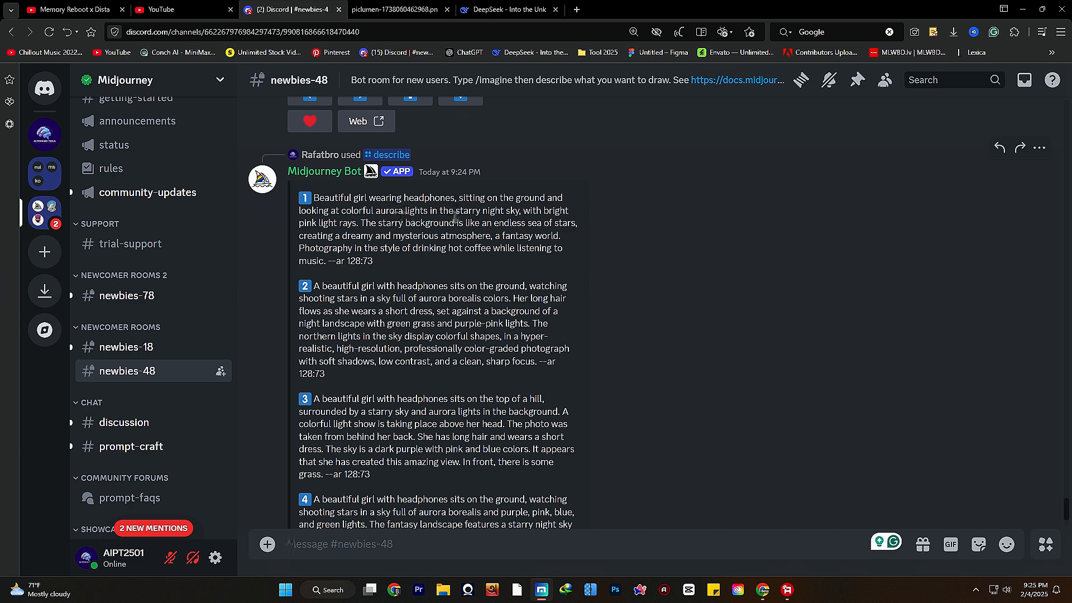
pyautogui.scroll(1, 413, 223)
pyautogui.scroll(-1, 412, 263)
# Generate images from the first suggested prompt, submitting it with the parameters --ar 128:73 --s 250.
pyautogui.scroll(-5, 413, 266)
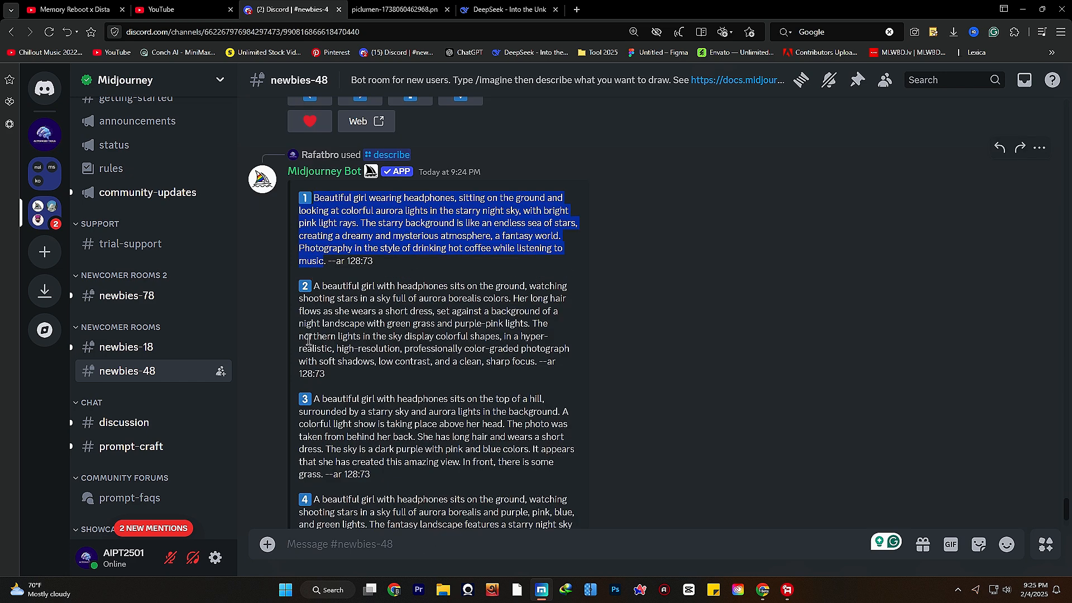
pyautogui.scroll(-5, 309, 338)
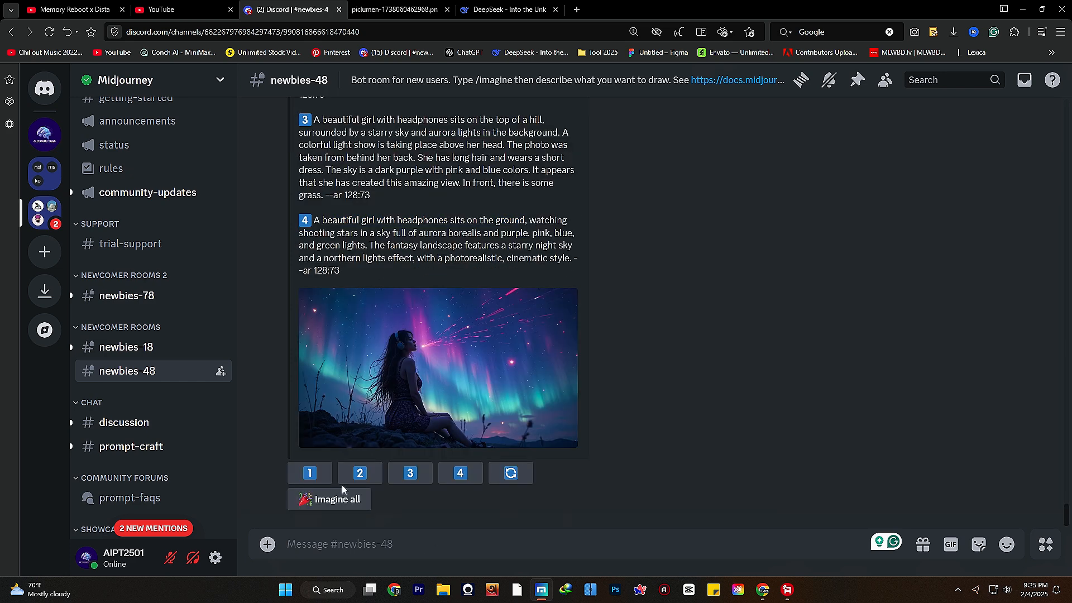
pyautogui.click(317, 479)
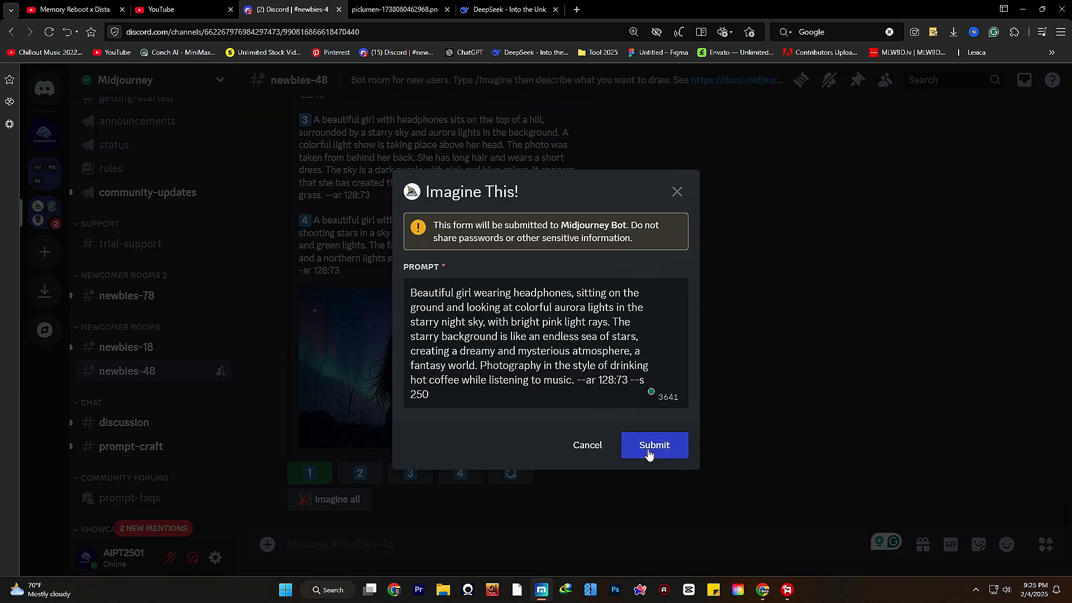
pyautogui.click(648, 449)
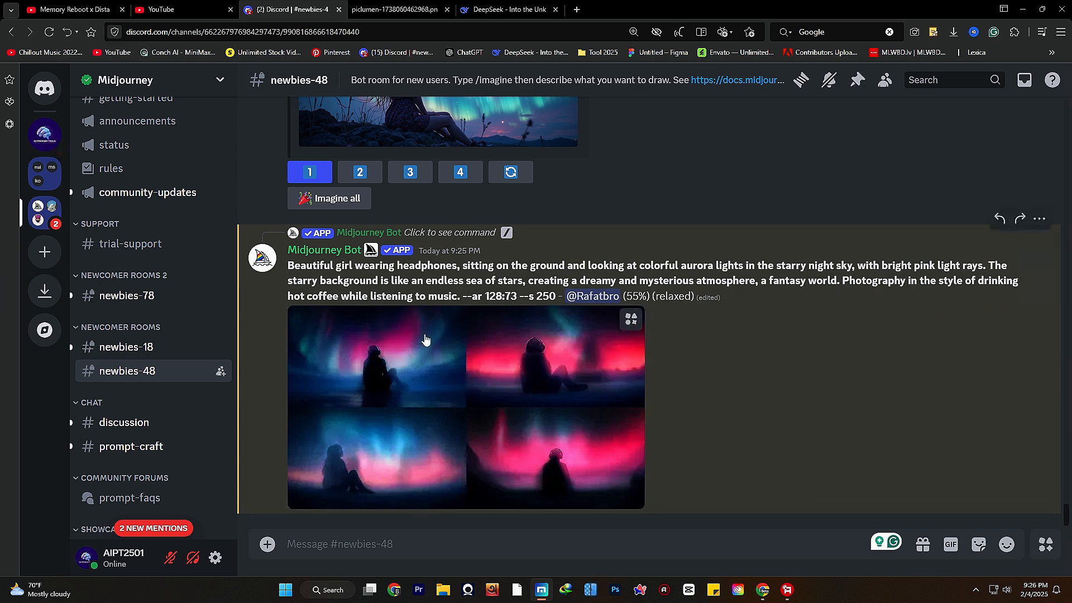
# Compare the newly generated image grid with the original aurora picture above it.
pyautogui.scroll(1, 425, 334)
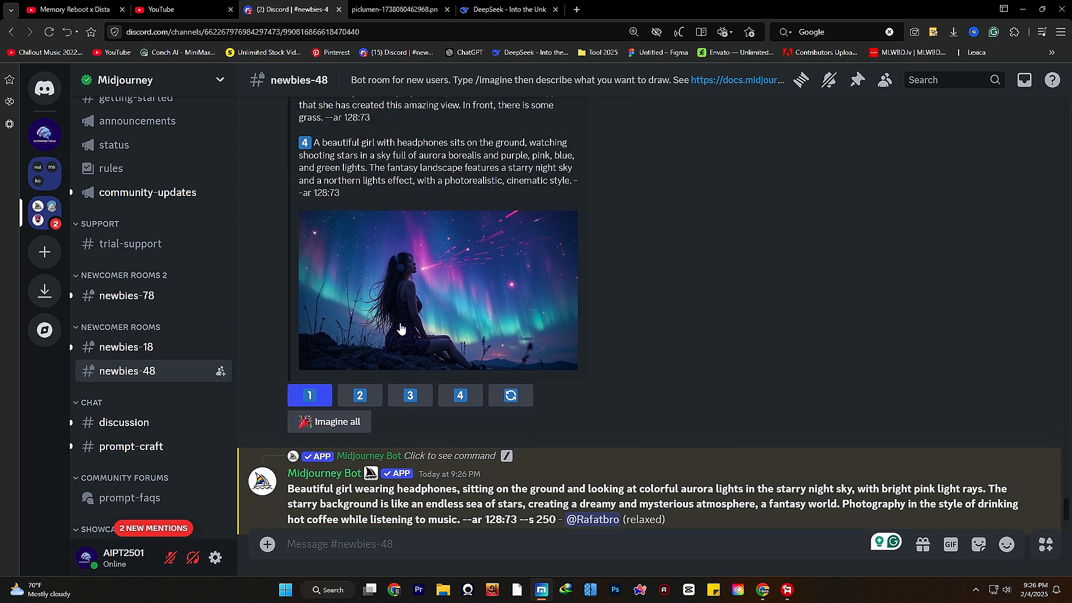
pyautogui.scroll(-4, 501, 268)
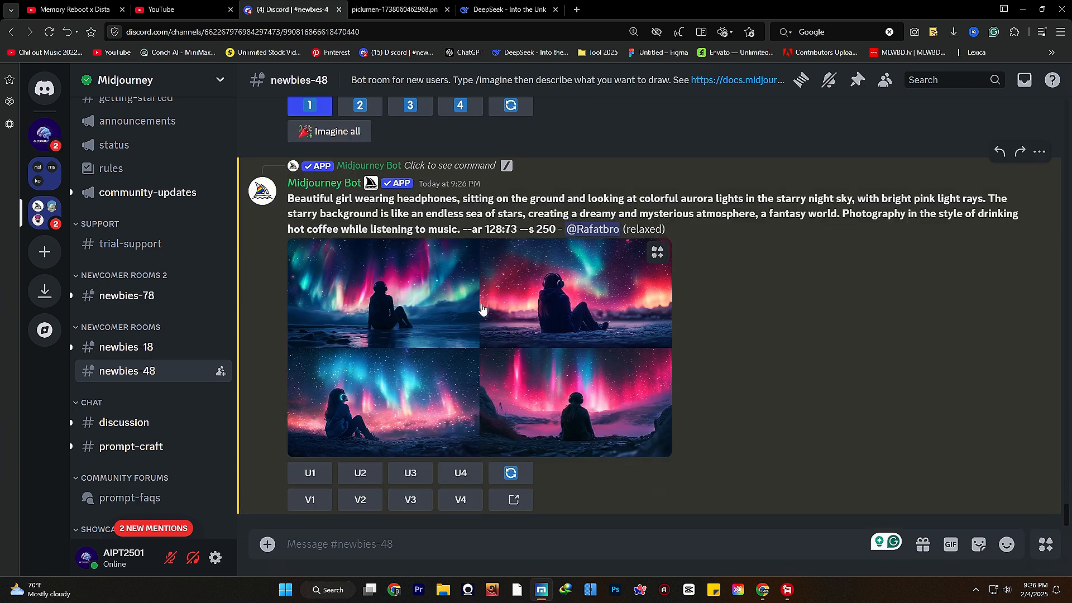
pyautogui.scroll(4, 448, 329)
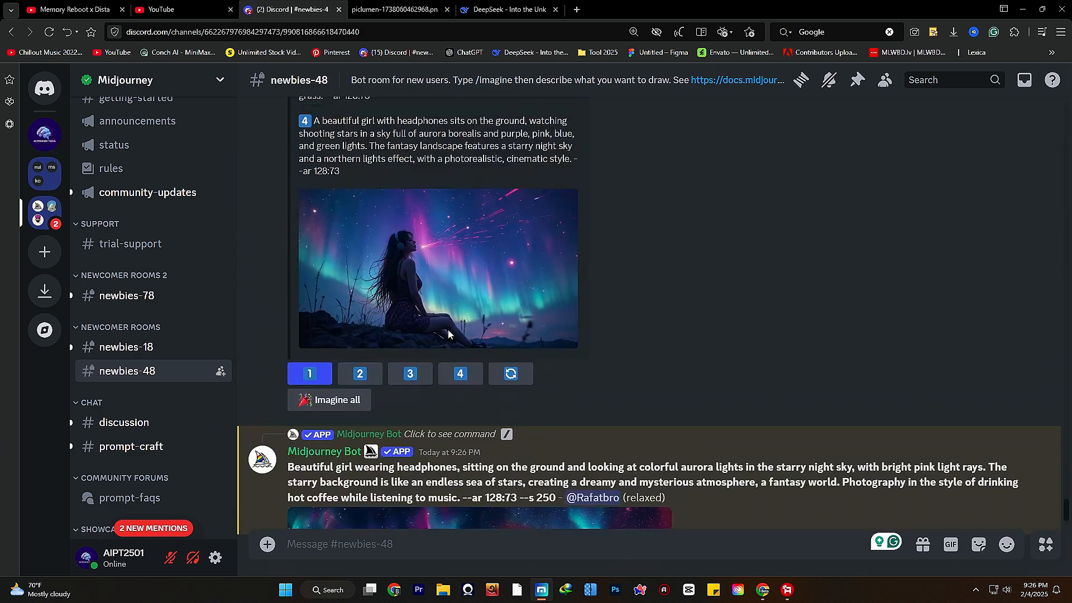
pyautogui.scroll(-4, 352, 302)
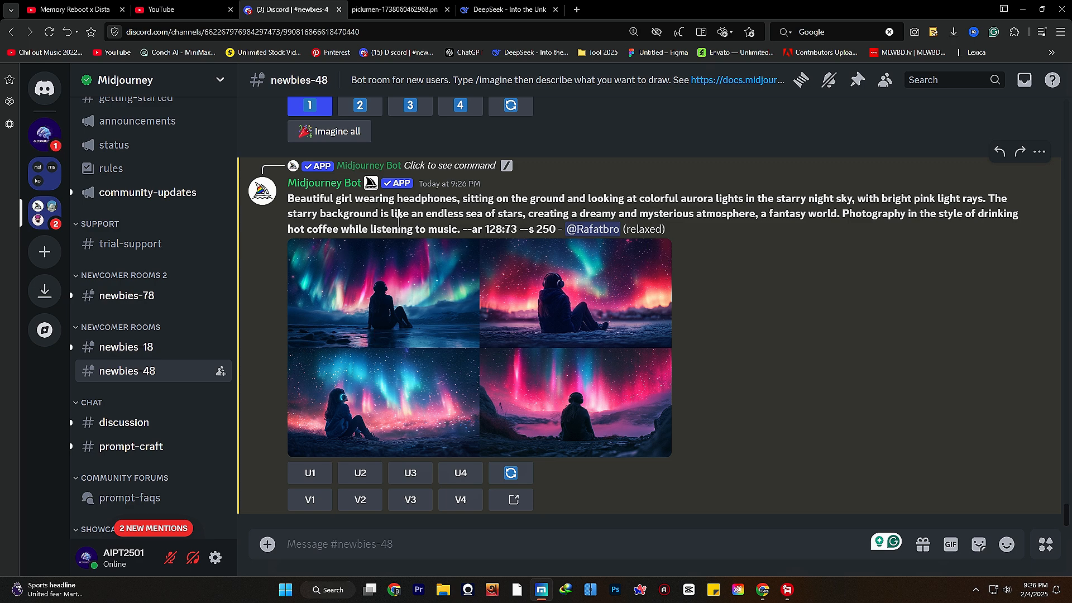
pyautogui.scroll(2, 484, 238)
pyautogui.scroll(3, 601, 296)
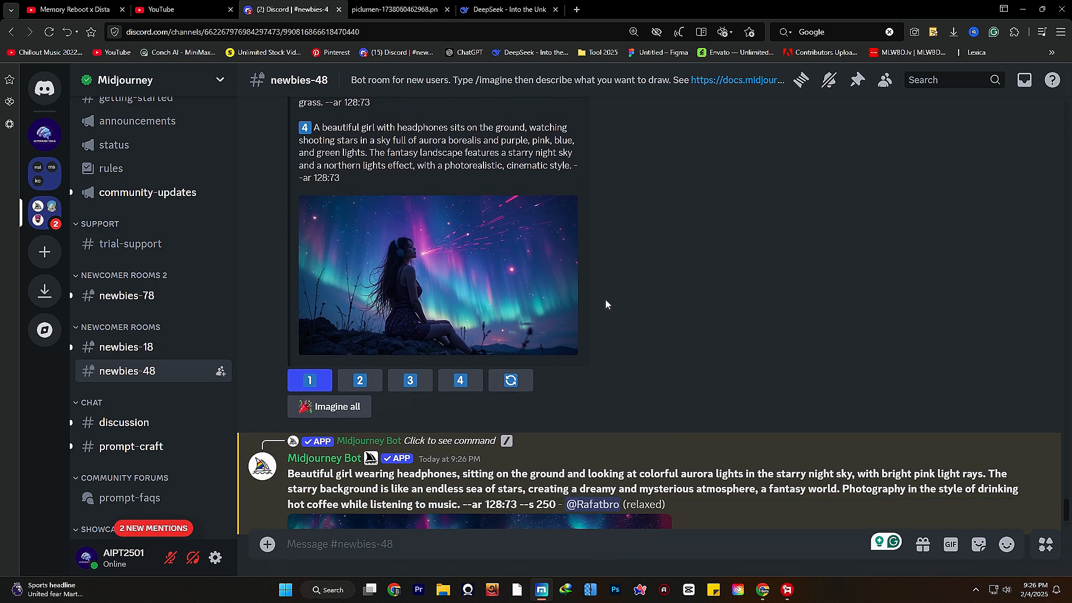
# Upscale the first image of the aurora grid and open the result full size in the browser.
pyautogui.scroll(-2, 607, 299)
pyautogui.scroll(-3, 614, 301)
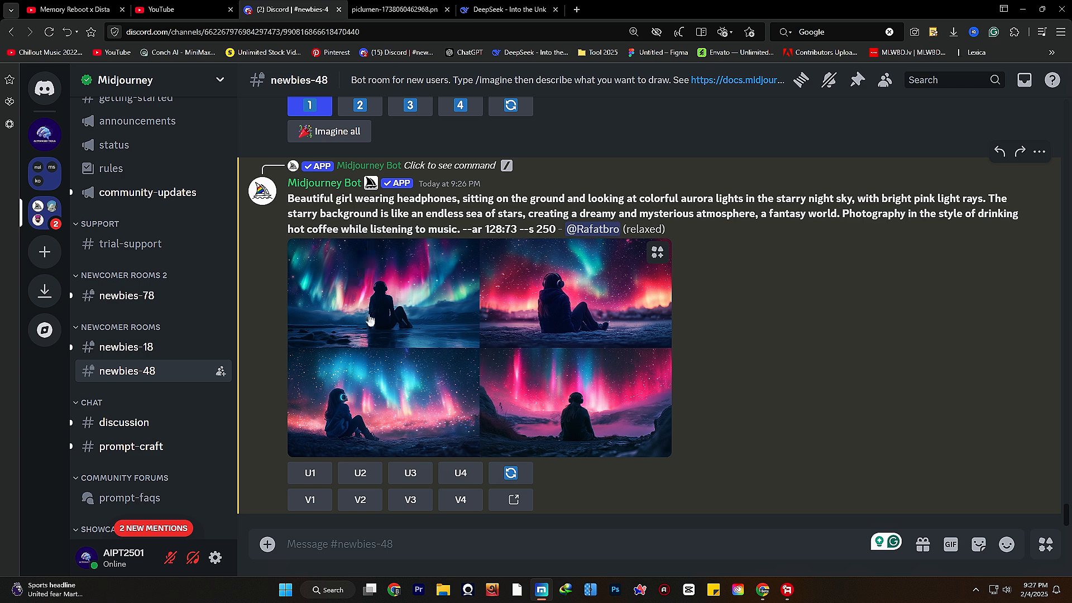
pyautogui.click(317, 483)
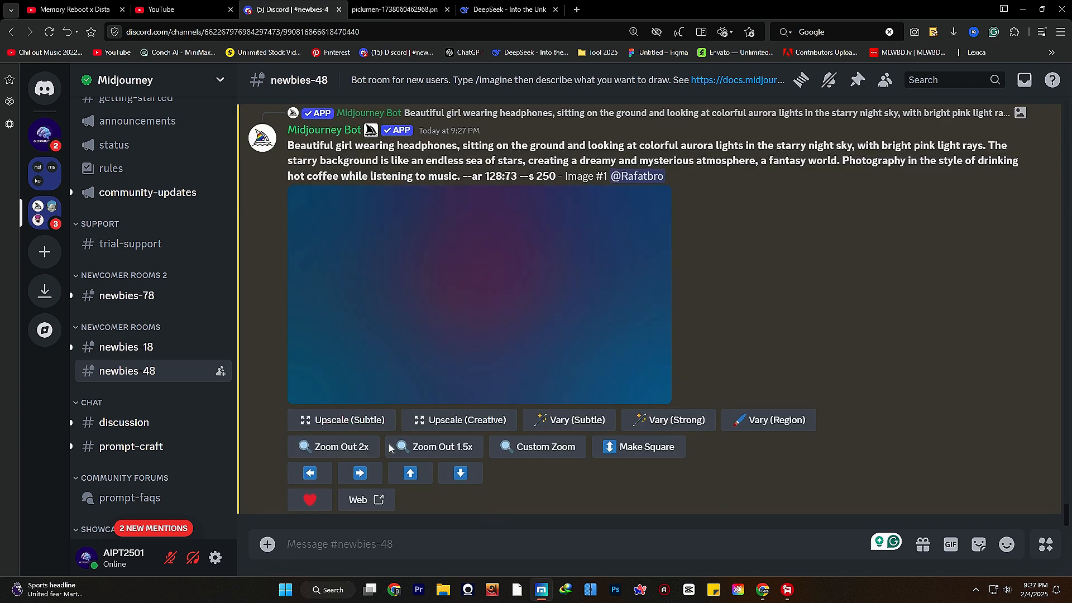
pyautogui.click(475, 287)
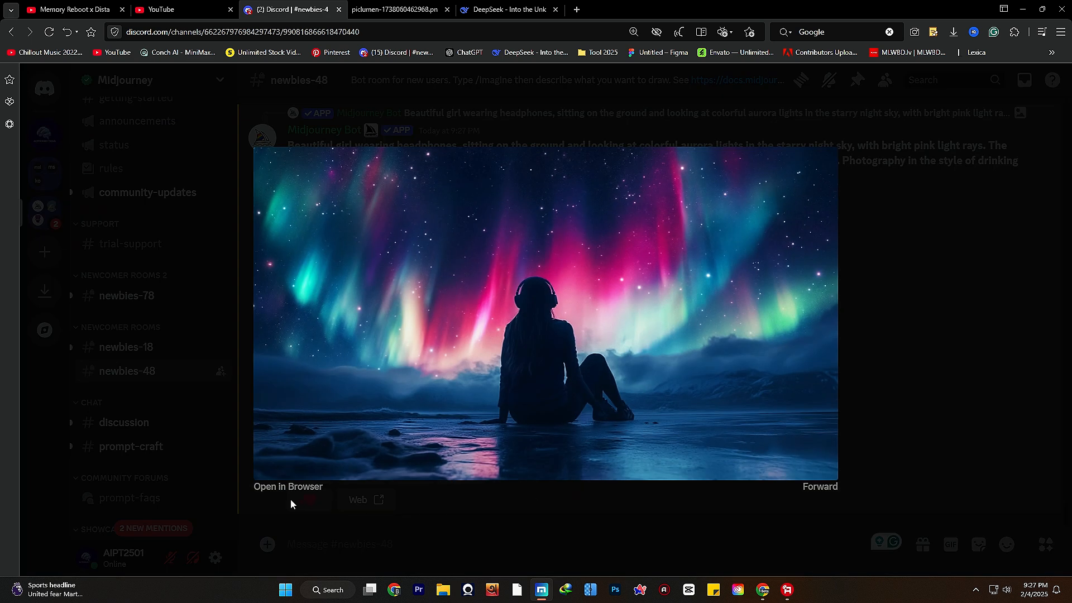
pyautogui.click(290, 487)
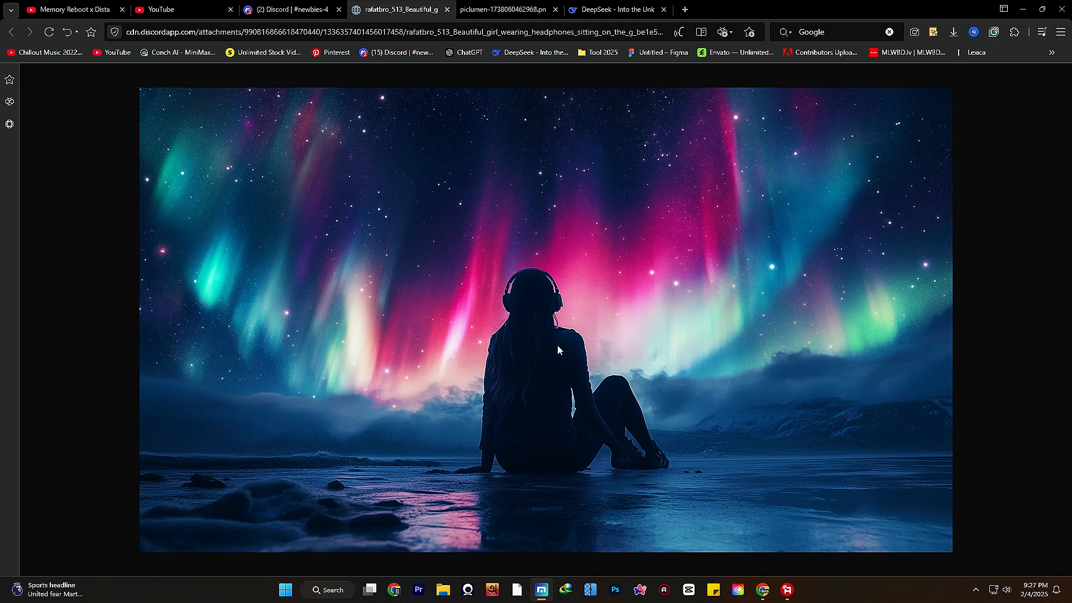
# Save the full-size picture of the girl facing the pink and green aurora to the computer.
pyautogui.rightClick(371, 180)
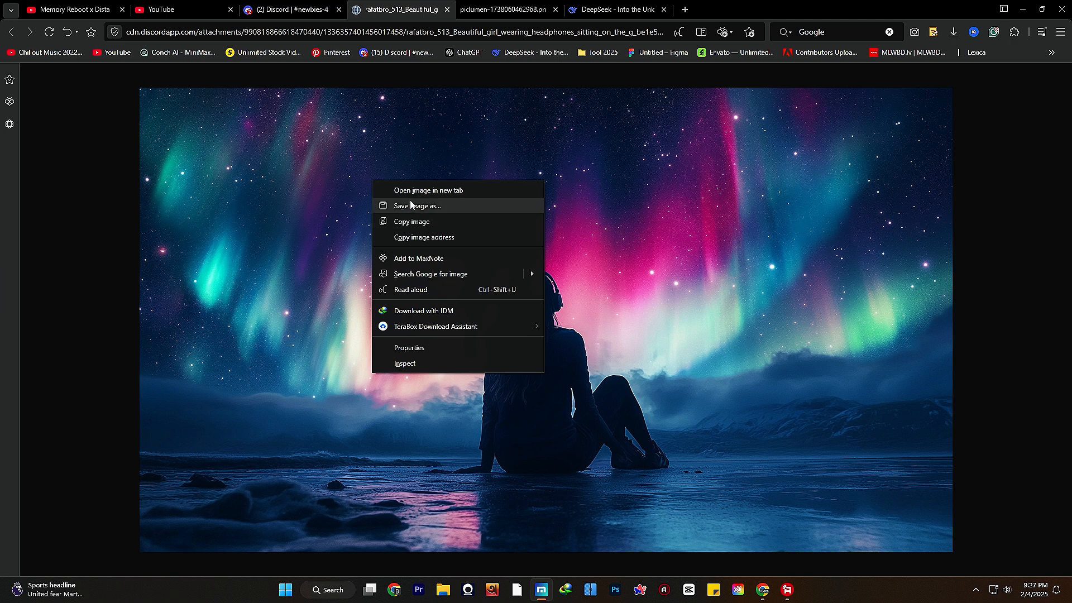
pyautogui.click(449, 210)
pyautogui.click(837, 539)
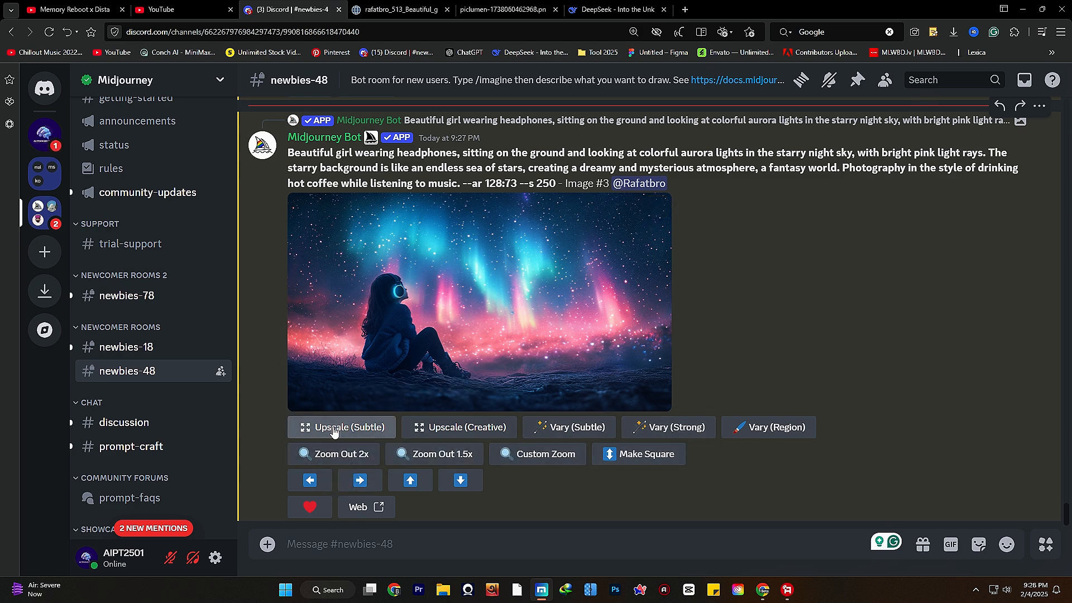
# Open the upscaled third aurora image full size in the browser and save it to the computer.
pyautogui.click(330, 386)
pyautogui.click(308, 492)
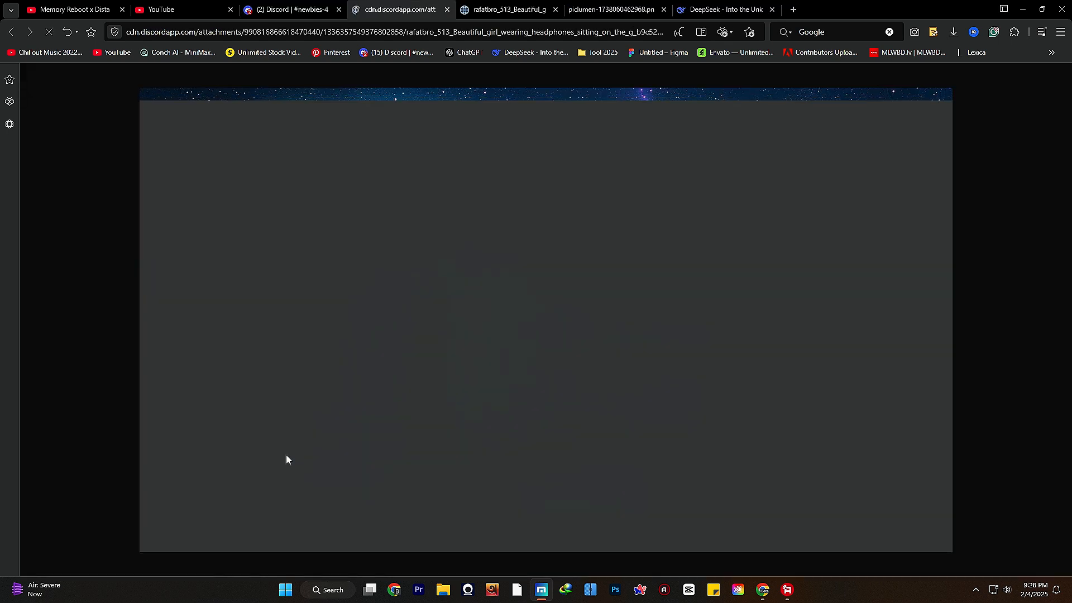
pyautogui.rightClick(495, 229)
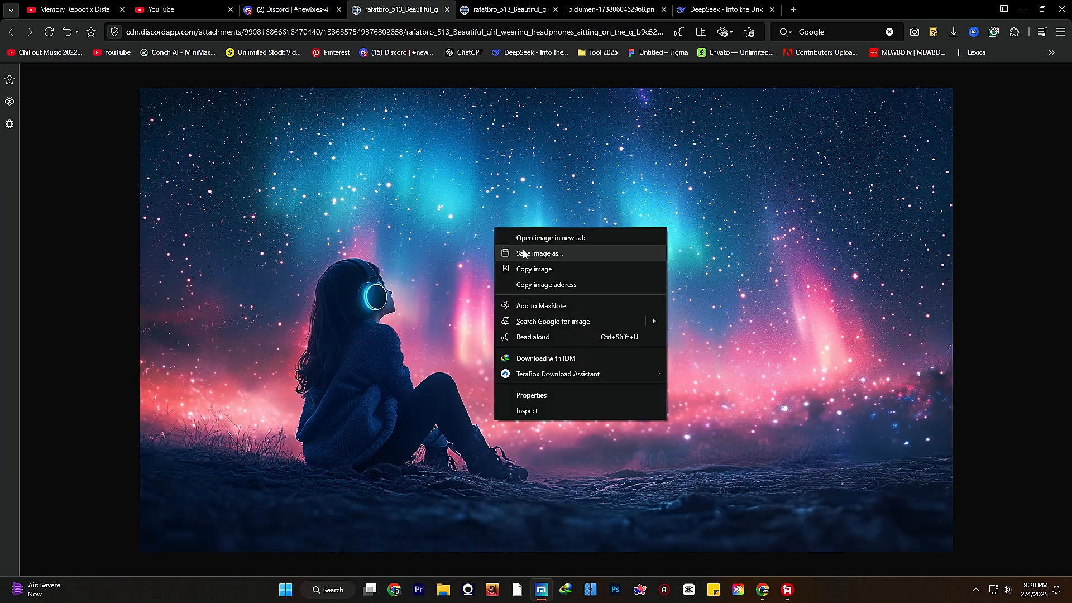
pyautogui.click(518, 255)
pyautogui.click(832, 598)
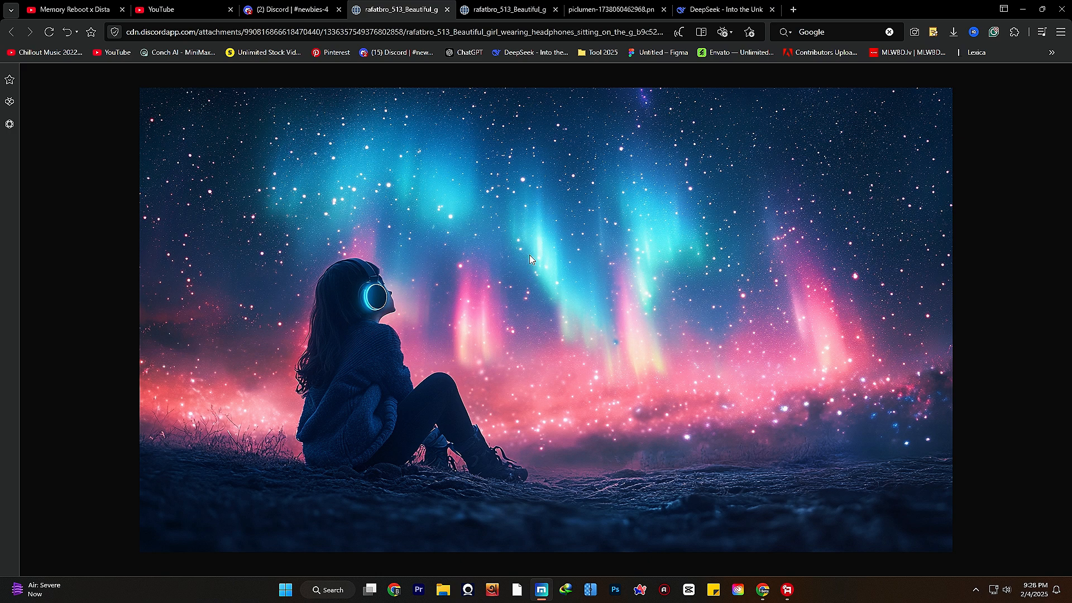
# Return to the Discord channel and compare the four-image aurora grid with the upscaled third image.
pyautogui.click(312, 10)
pyautogui.click(896, 232)
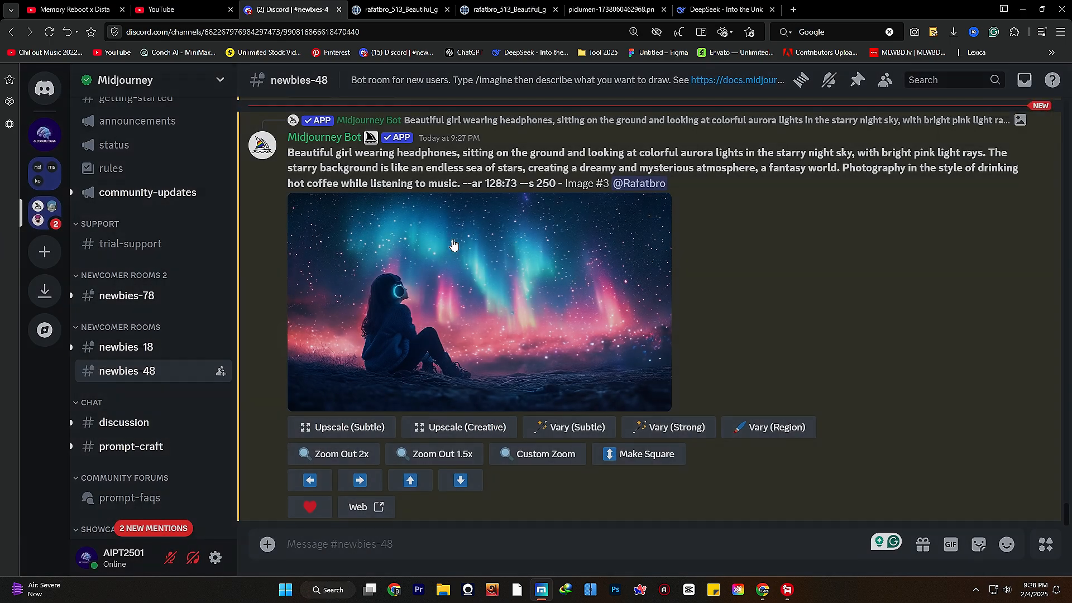
pyautogui.scroll(5, 371, 239)
pyautogui.scroll(2, 507, 272)
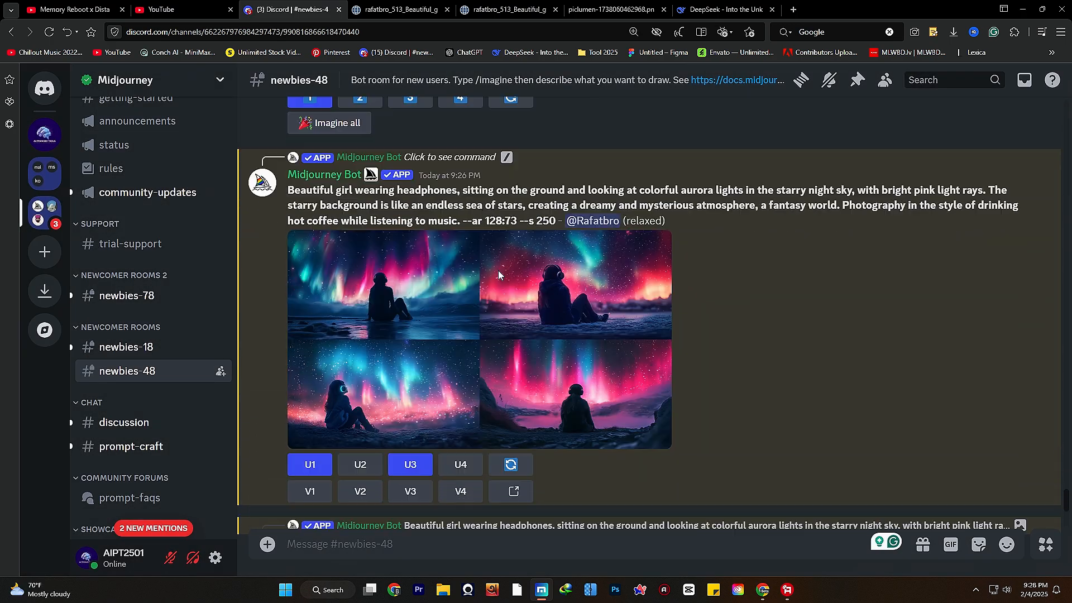
pyautogui.scroll(-3, 499, 270)
pyautogui.scroll(5, 486, 252)
pyautogui.scroll(-5, 617, 329)
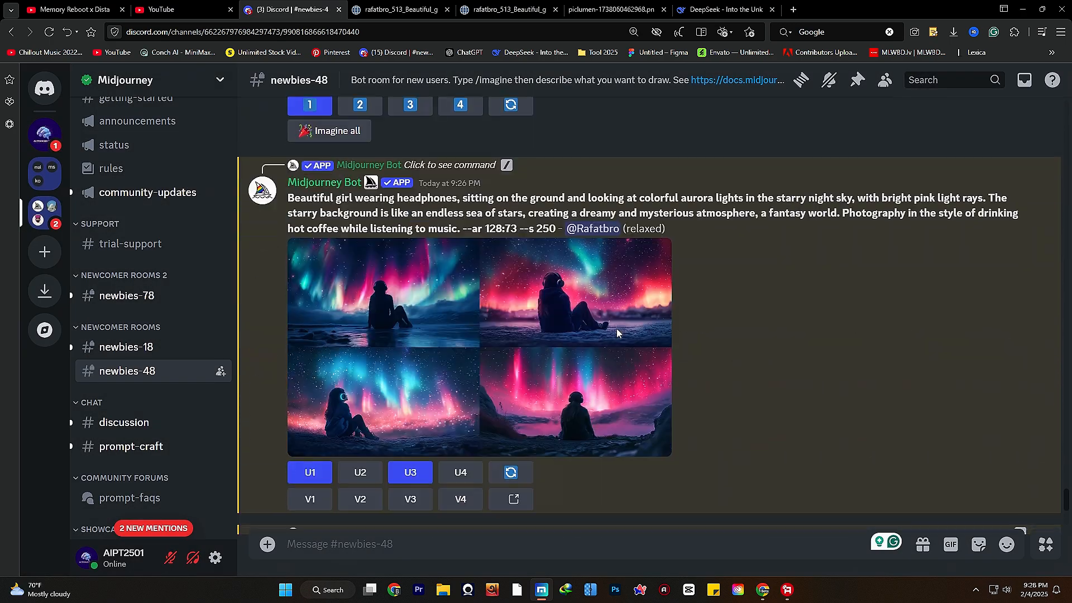
pyautogui.scroll(-10, 611, 339)
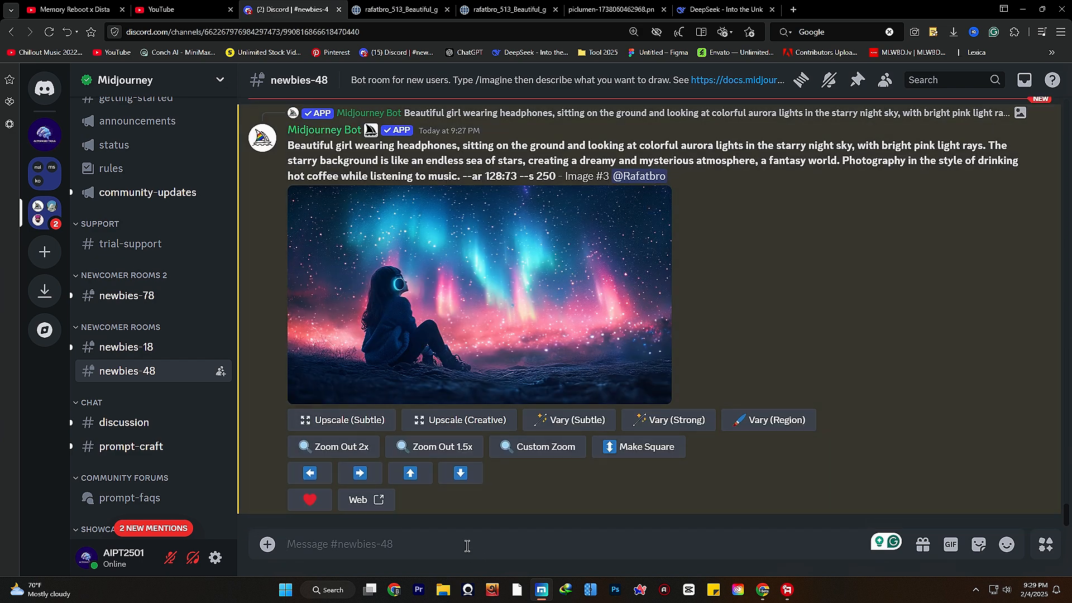
pyautogui.write('/')
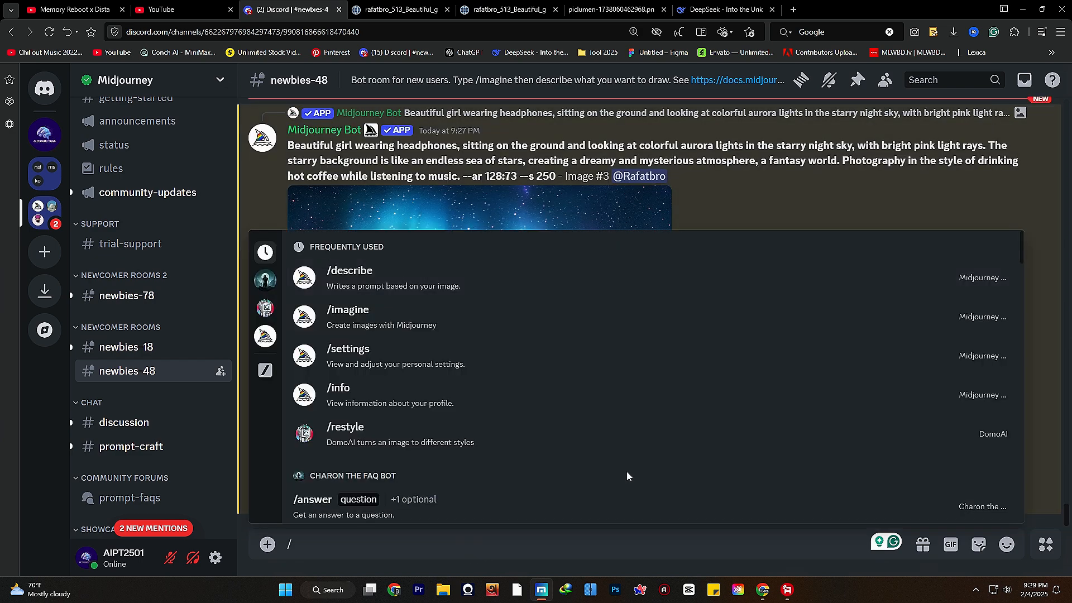
pyautogui.click(358, 317)
pyautogui.click(431, 544)
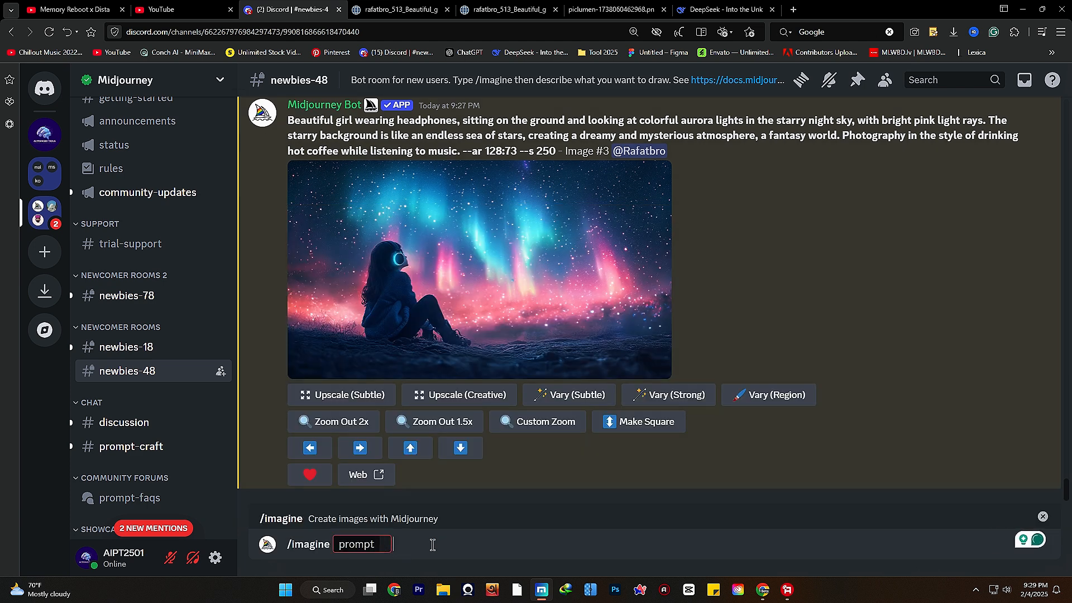
pyautogui.press('BackSpace')
pyautogui.press('BackSpace')
# Start the /describe command with its image option and attach "the first person is a photo director in the editin.webp" from Downloads.
pyautogui.write('/')
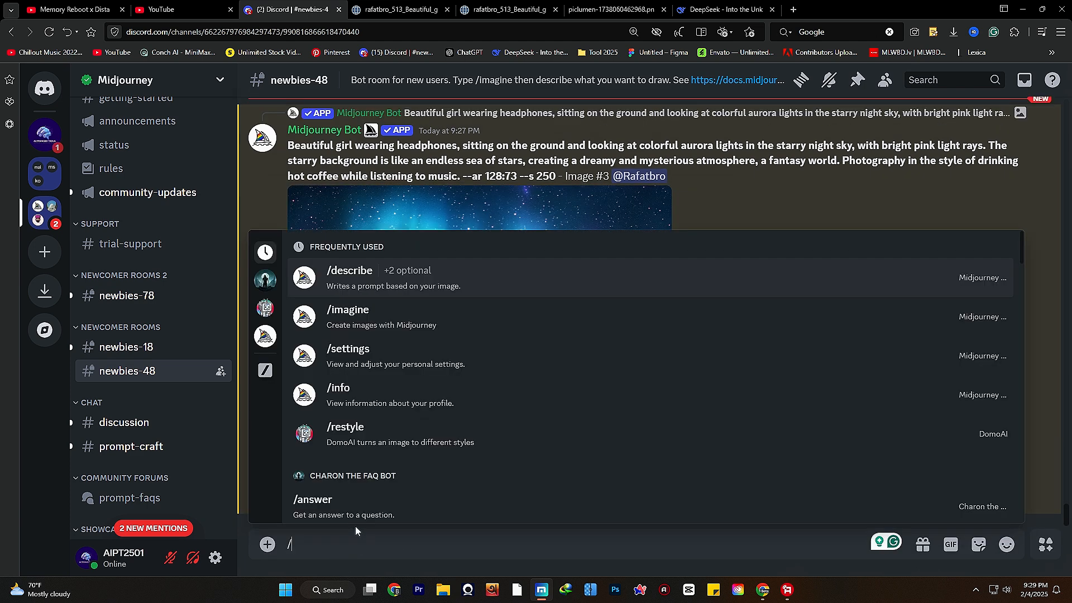
pyautogui.click(356, 281)
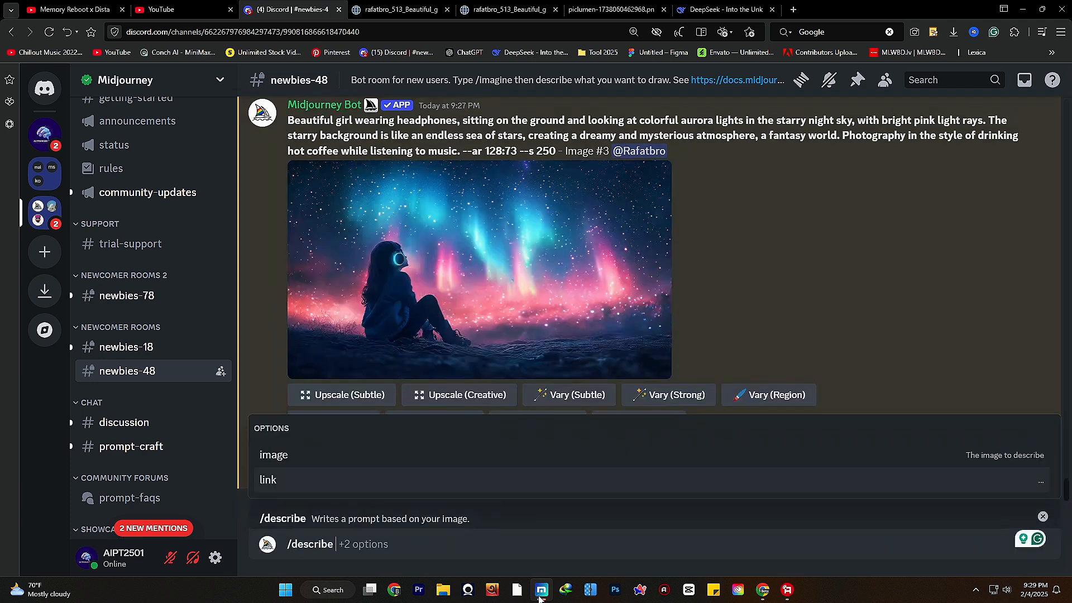
pyautogui.click(285, 457)
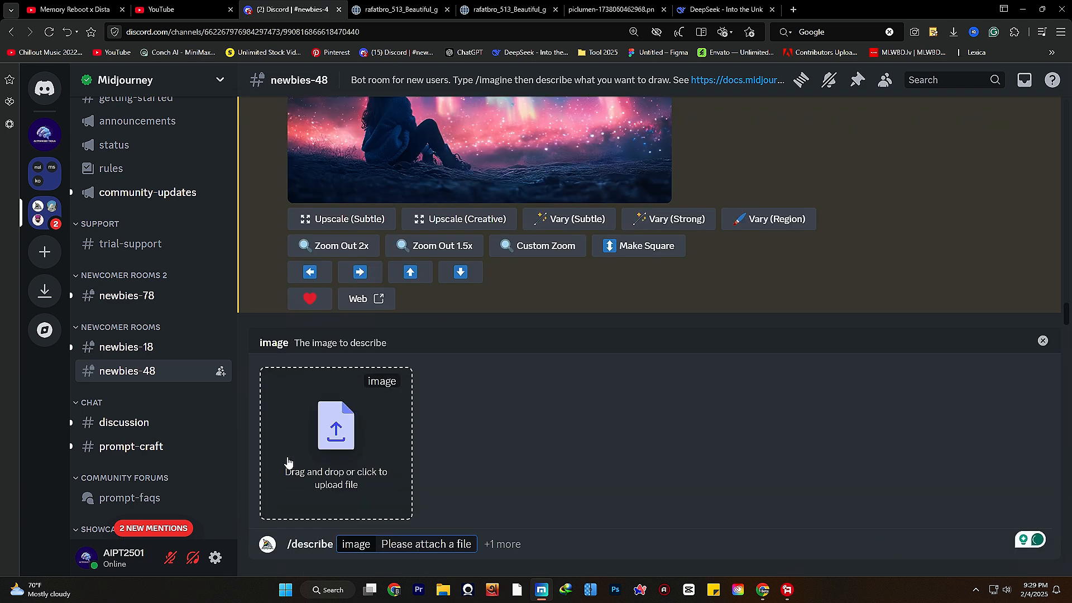
pyautogui.click(404, 424)
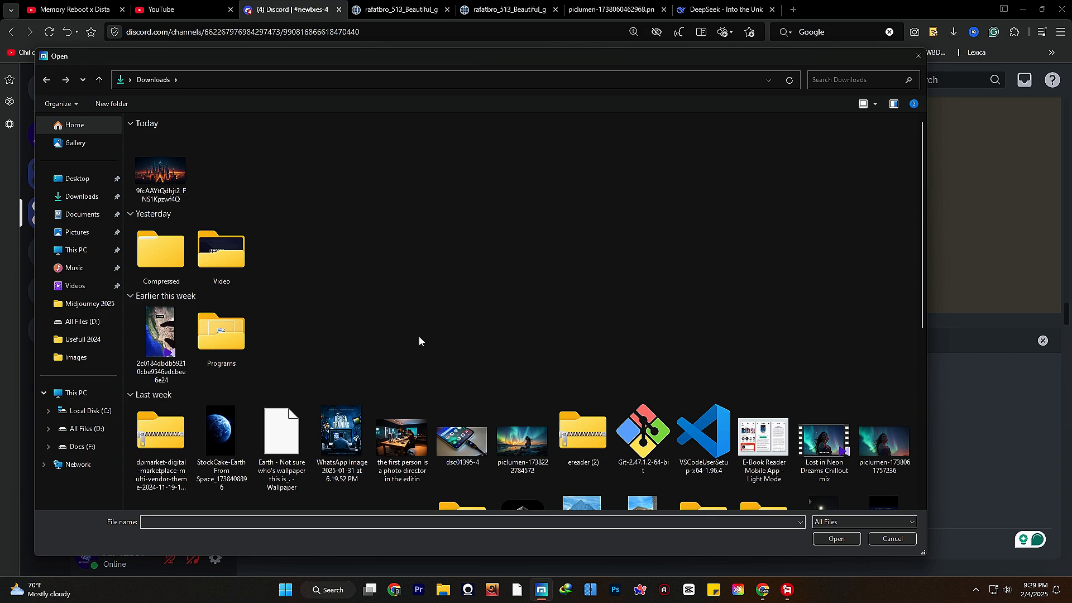
pyautogui.scroll(-10, 419, 340)
pyautogui.scroll(8, 480, 347)
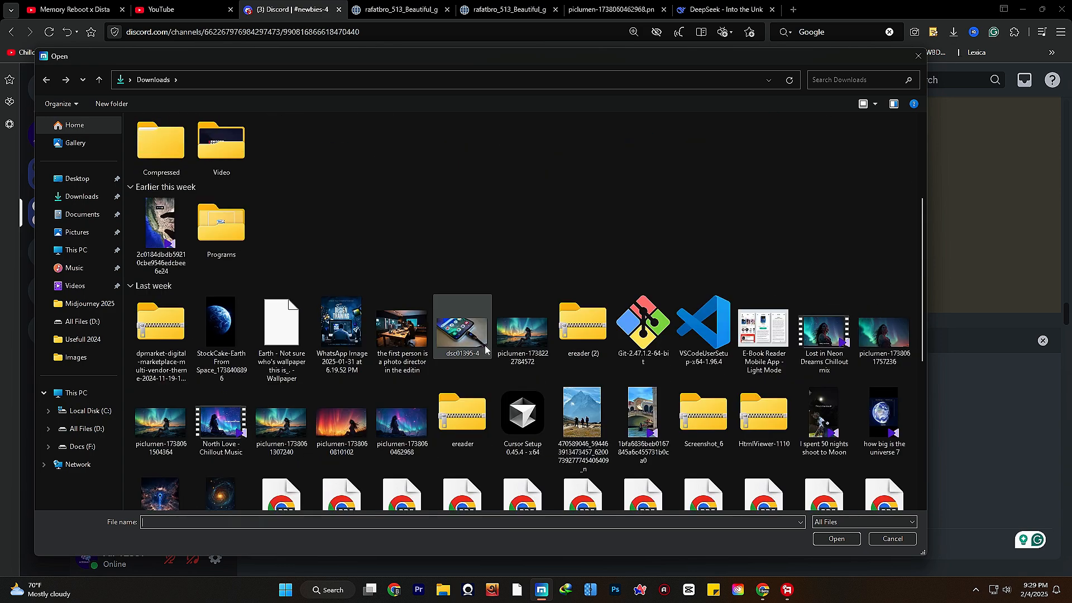
pyautogui.click(398, 337)
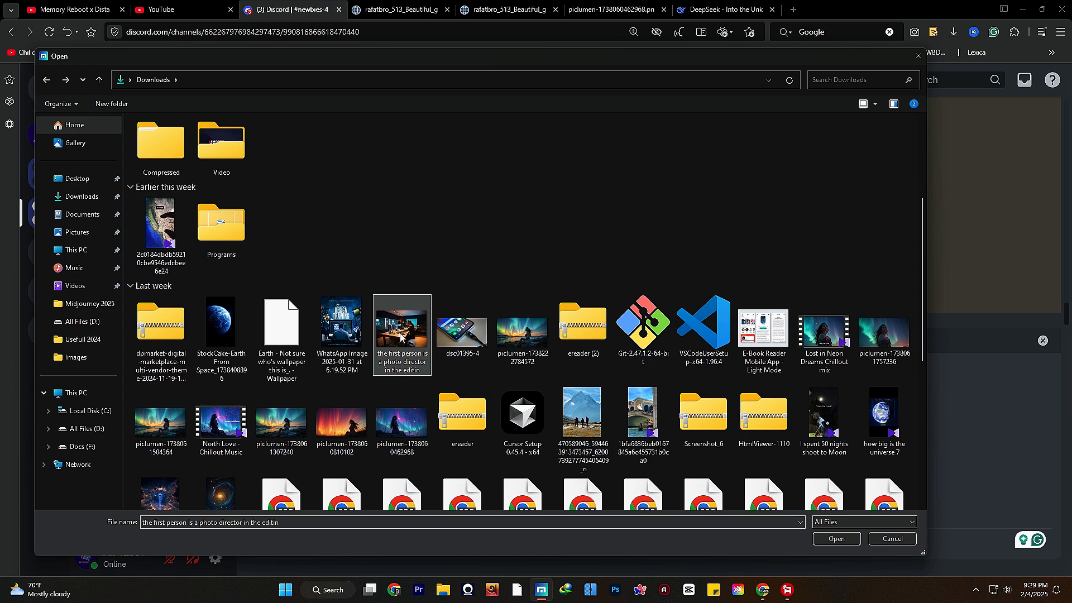
pyautogui.click(853, 540)
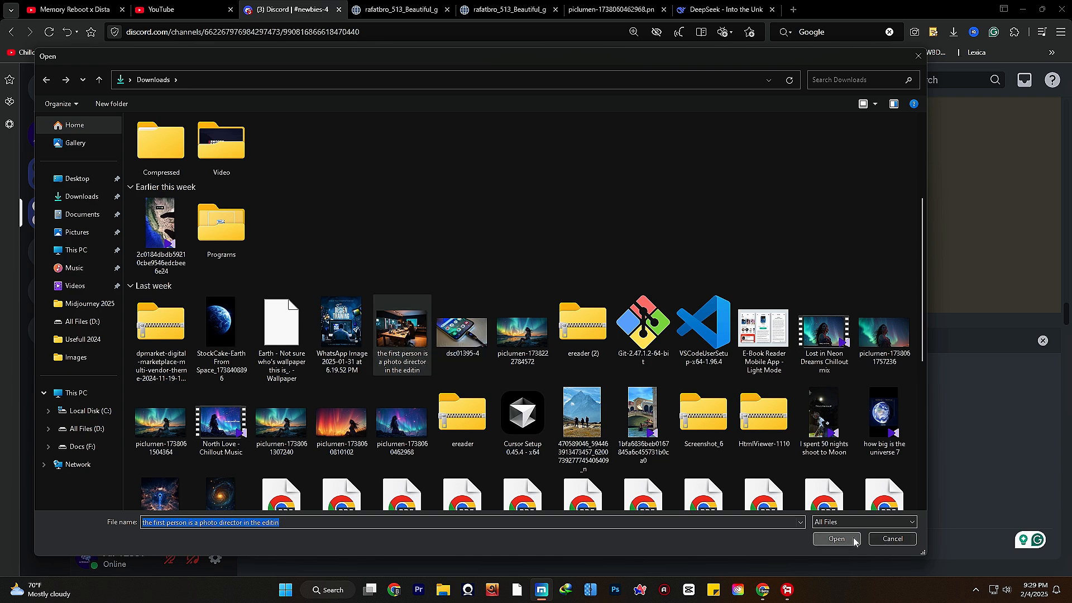
# Add a short text request to describe the image after the attached file and send the /describe command.
pyautogui.click(637, 547)
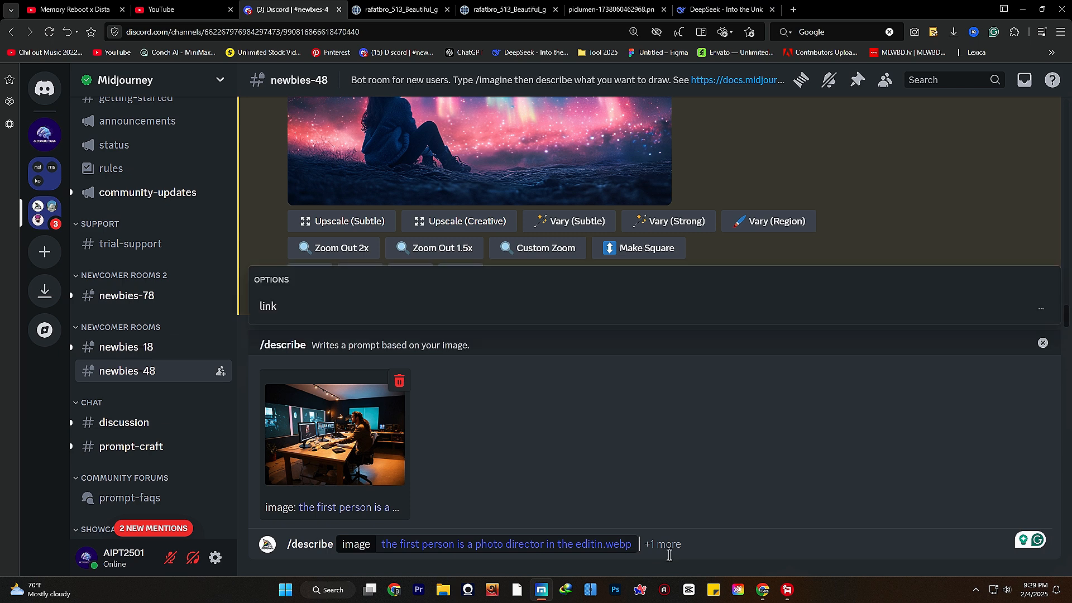
pyautogui.write('de')
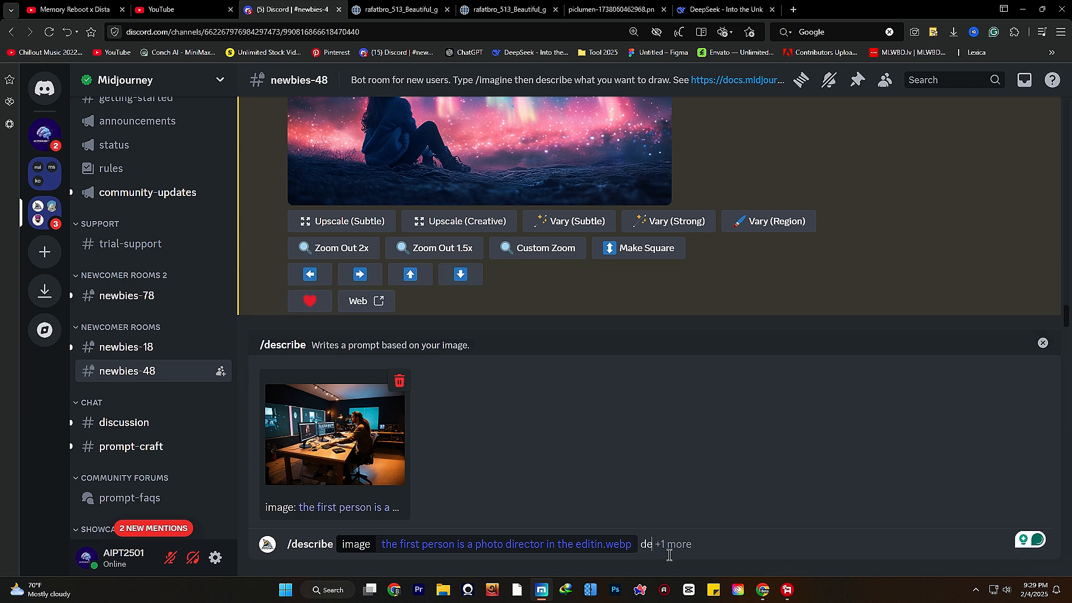
pyautogui.write('scribe th')
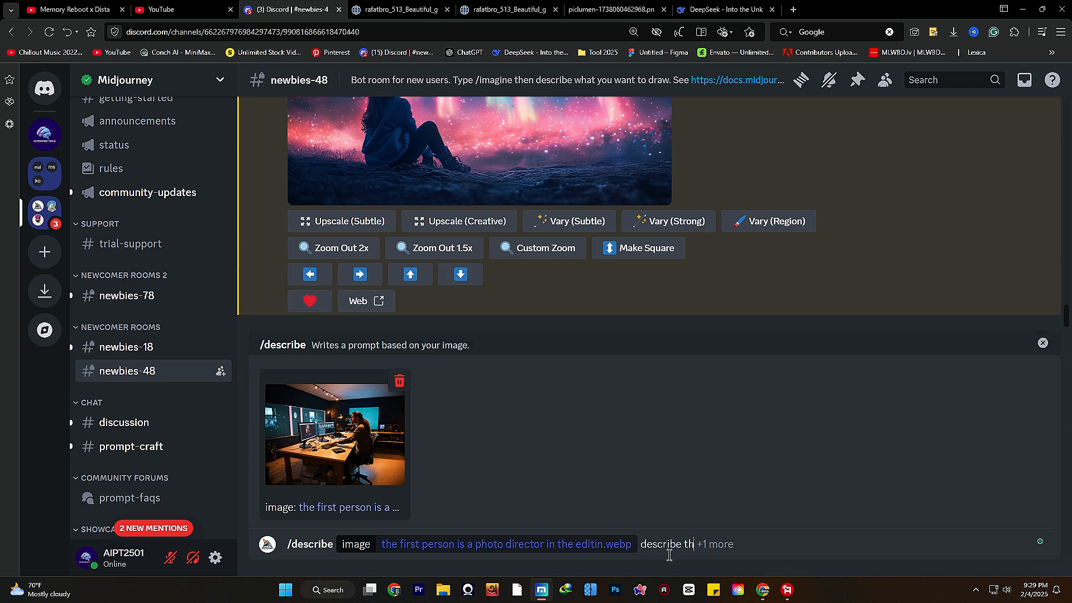
pyautogui.press('Return')
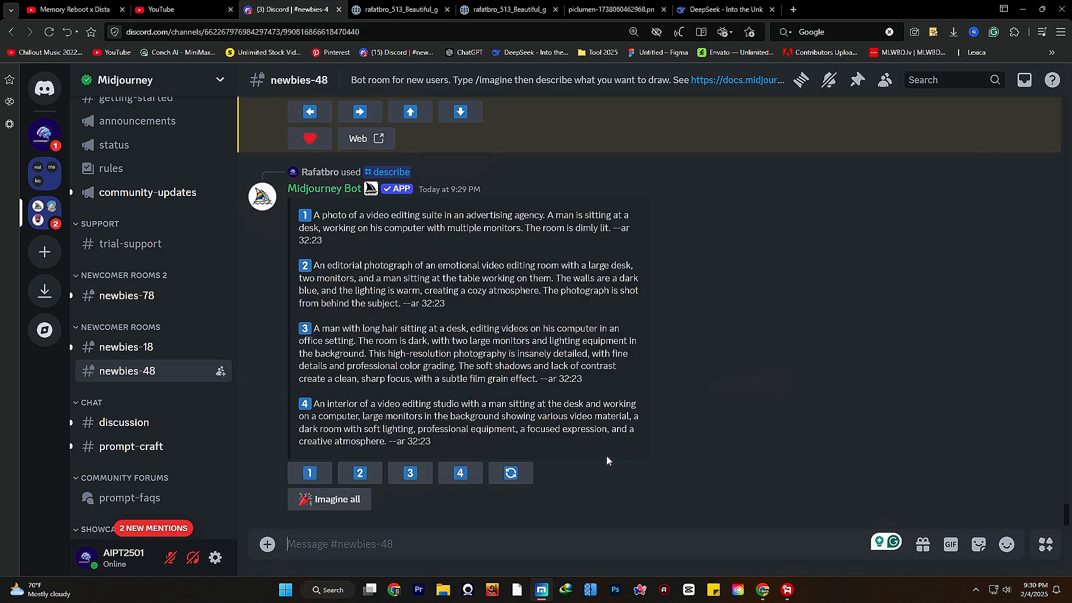
# Review the suggested prompts against the editing-room picture and generate images from the third one, with --ar 32:23 --s 250.
pyautogui.scroll(3, 618, 451)
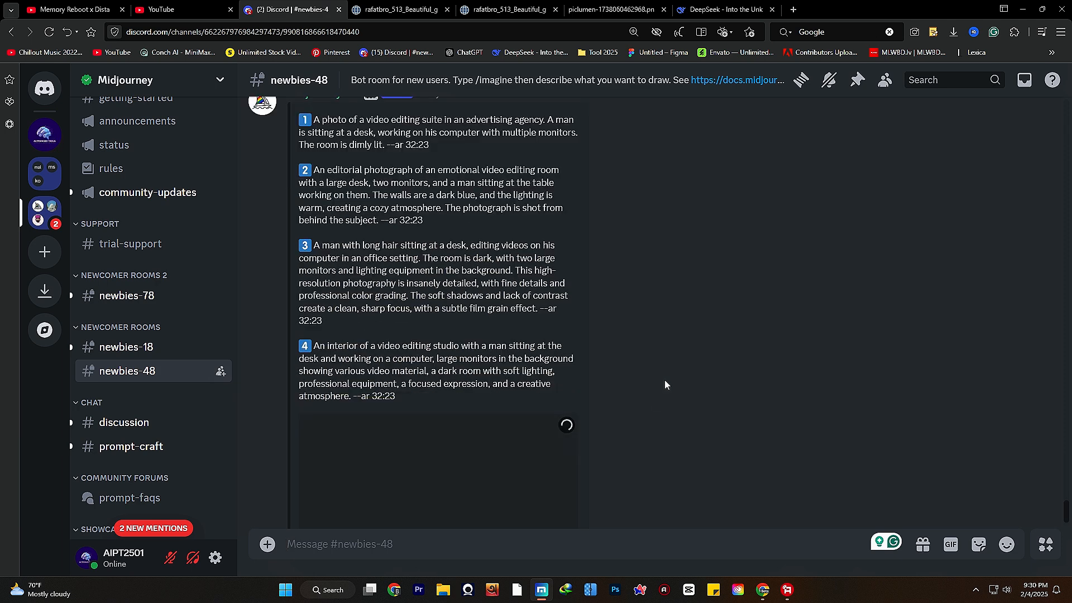
pyautogui.scroll(1, 614, 351)
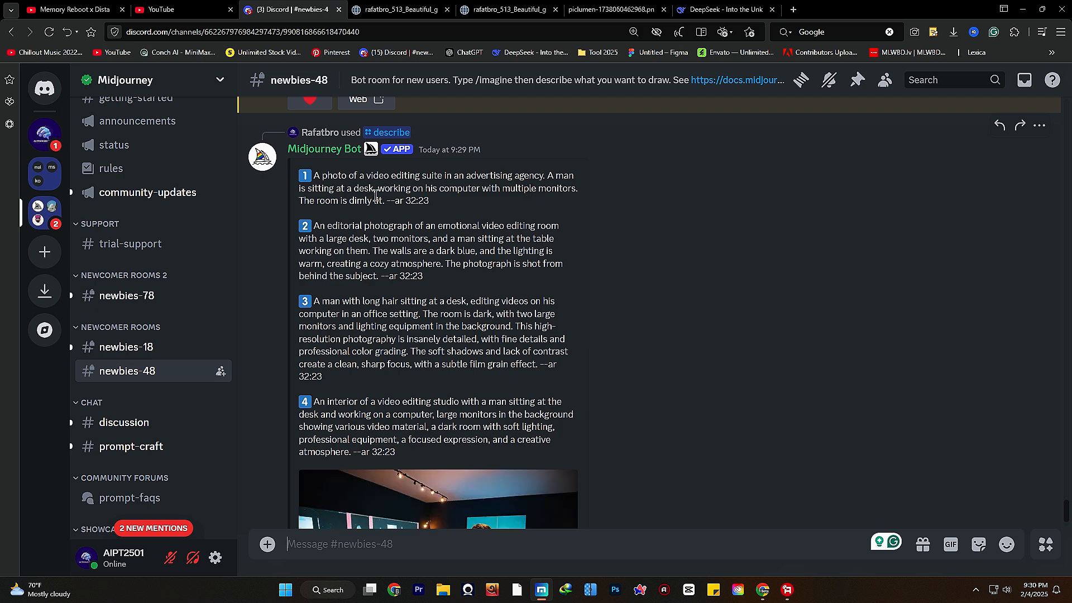
pyautogui.scroll(-3, 524, 194)
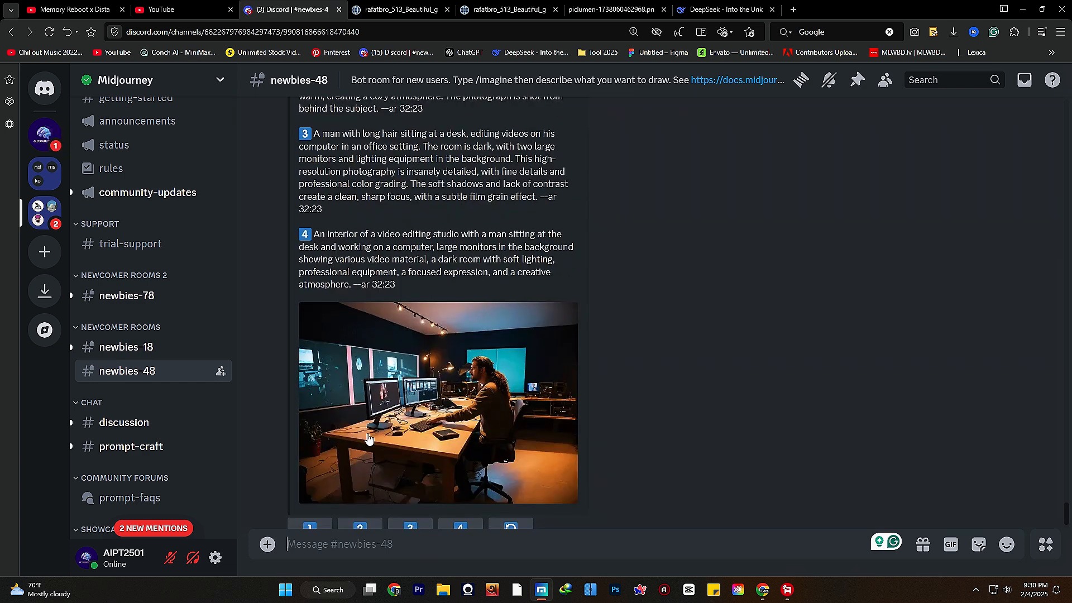
pyautogui.scroll(3, 411, 393)
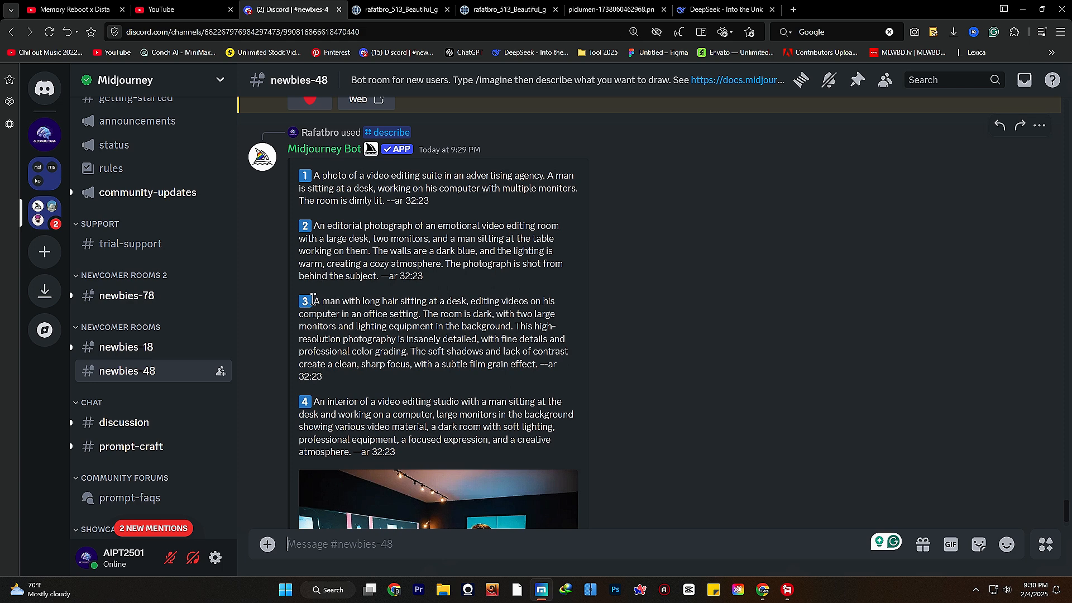
pyautogui.moveTo(313, 300); pyautogui.dragTo(337, 339)
pyautogui.click(357, 317)
pyautogui.scroll(-4, 378, 329)
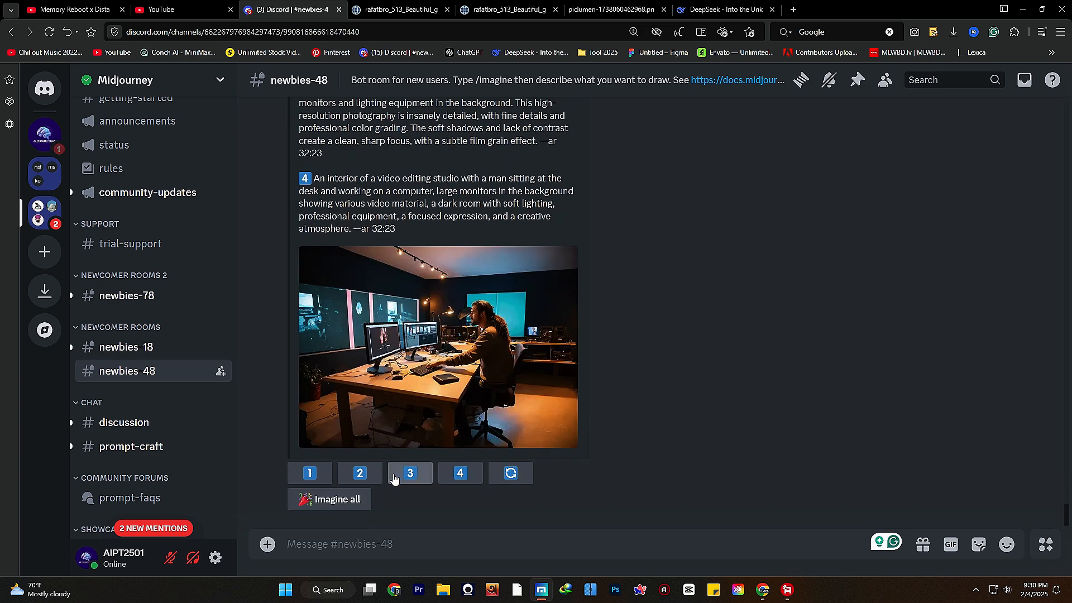
pyautogui.click(411, 475)
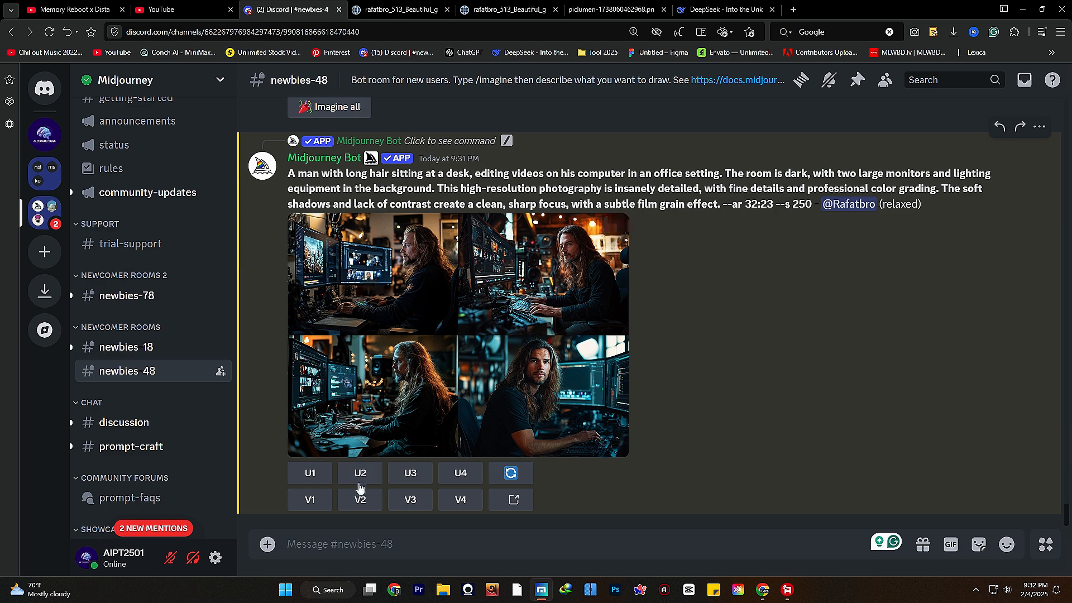
# Upscale the first image of the long-haired video editor grid and save its full-size version from the browser.
pyautogui.click(310, 473)
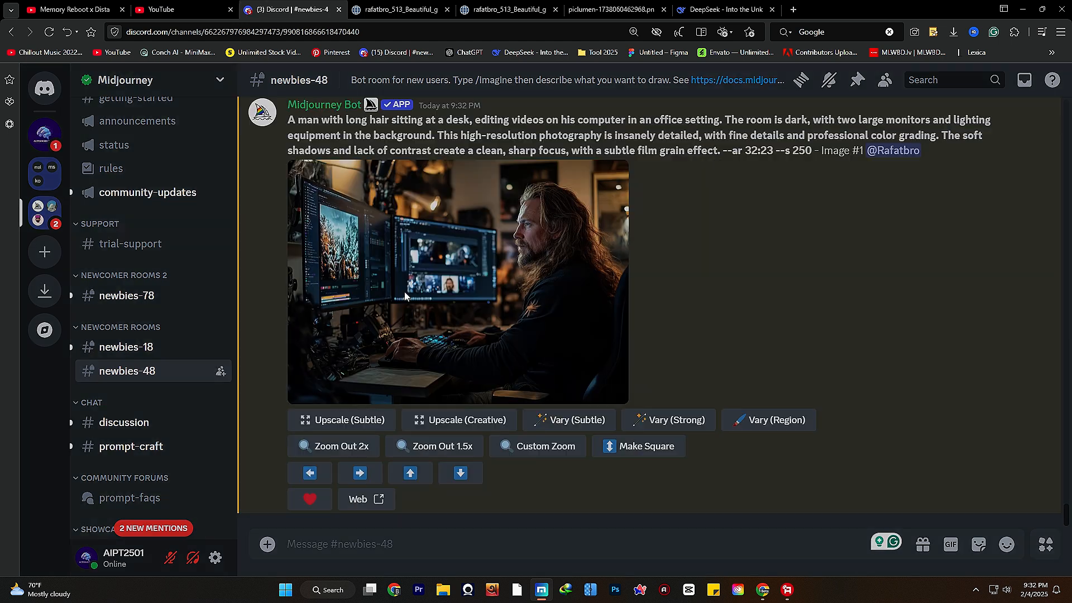
pyautogui.middleClick(371, 387)
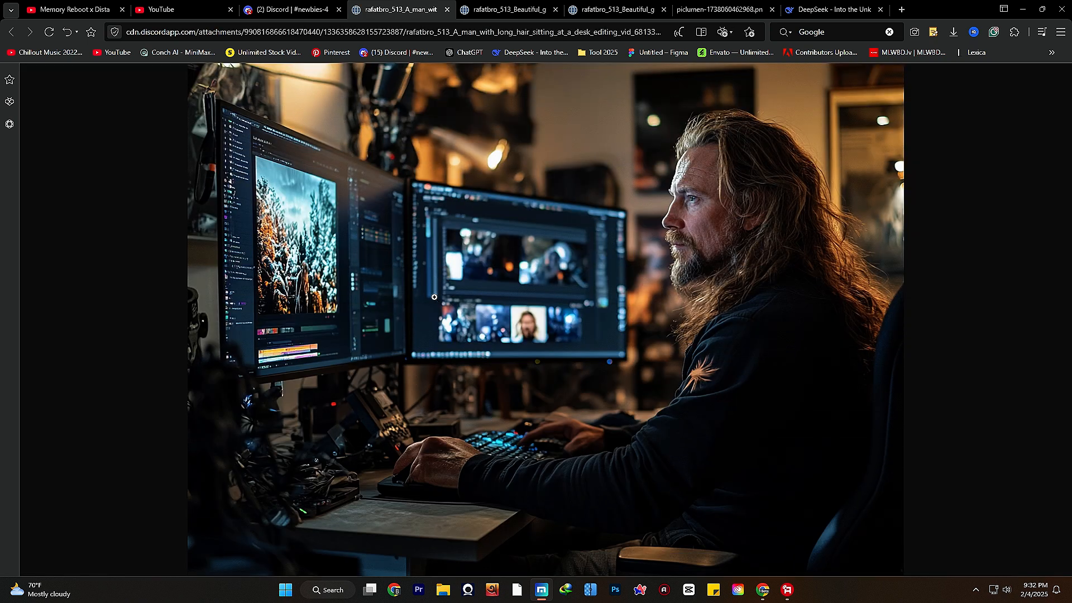
pyautogui.rightClick(403, 189)
pyautogui.click(461, 214)
# Return to the Discord channel and look over the four generated images of the long-haired video editor.
pyautogui.click(279, 11)
pyautogui.scroll(-1, 458, 277)
pyautogui.scroll(8, 459, 278)
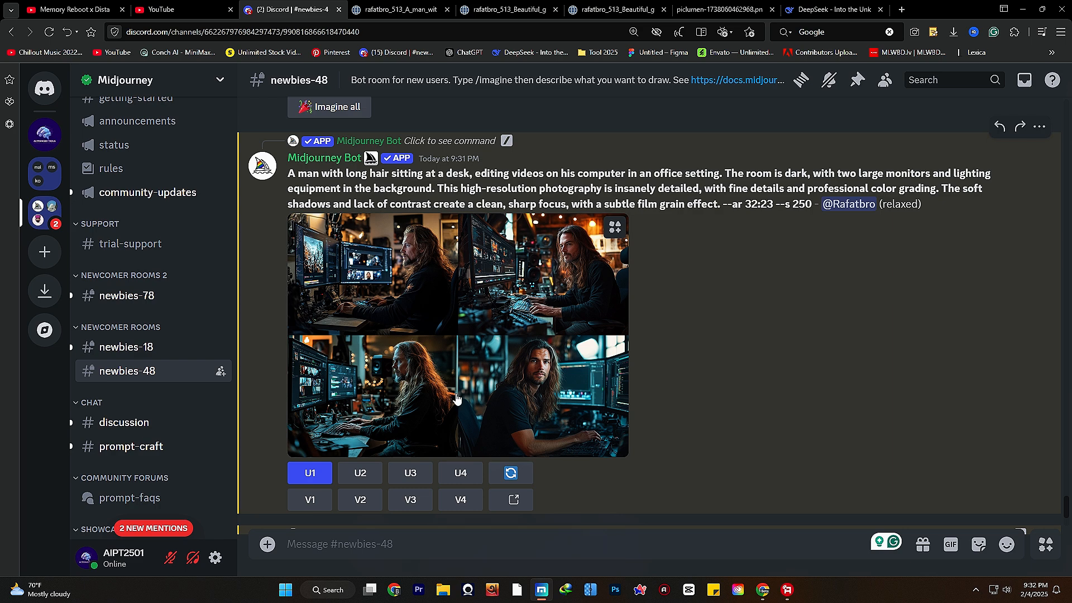
# Upscale the second image of the long-haired video editor grid, save its full-size version from the browser, and return to the Discord channel.
pyautogui.scroll(-8, 456, 413)
pyautogui.click(470, 288)
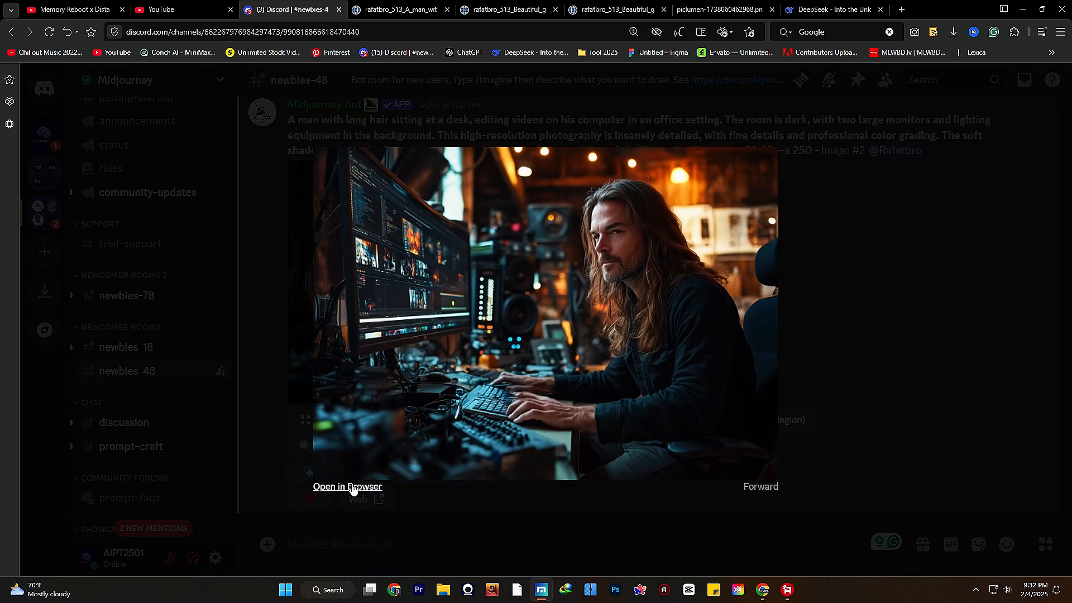
pyautogui.click(351, 486)
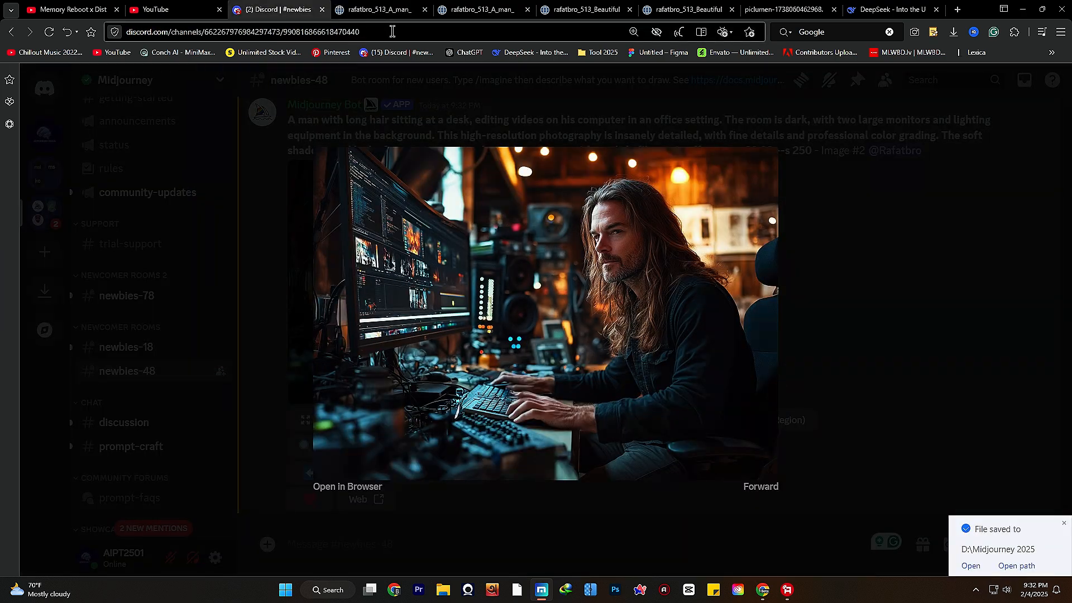
pyautogui.click(385, 10)
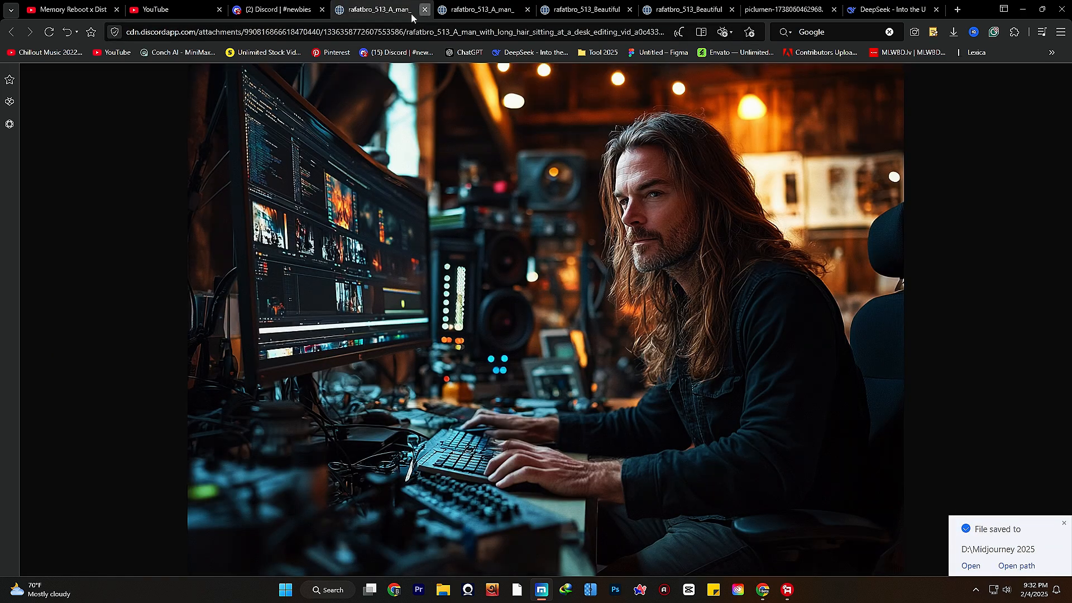
pyautogui.click(425, 10)
pyautogui.click(283, 10)
pyautogui.click(282, 241)
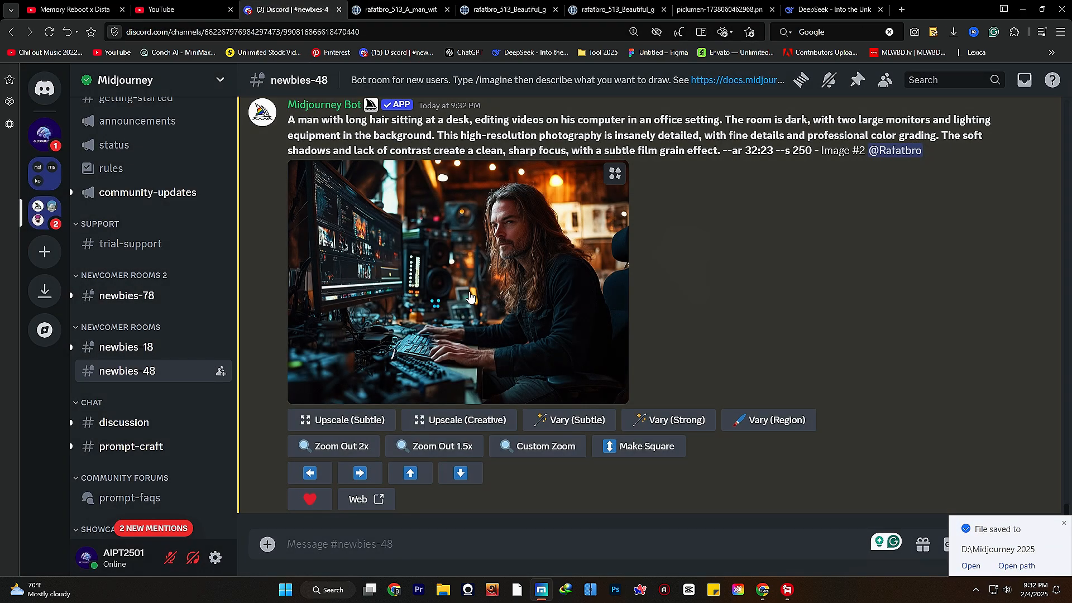
# Look back over the suggested editing-room prompts and close the leftover full-size image tabs.
pyautogui.scroll(10, 550, 290)
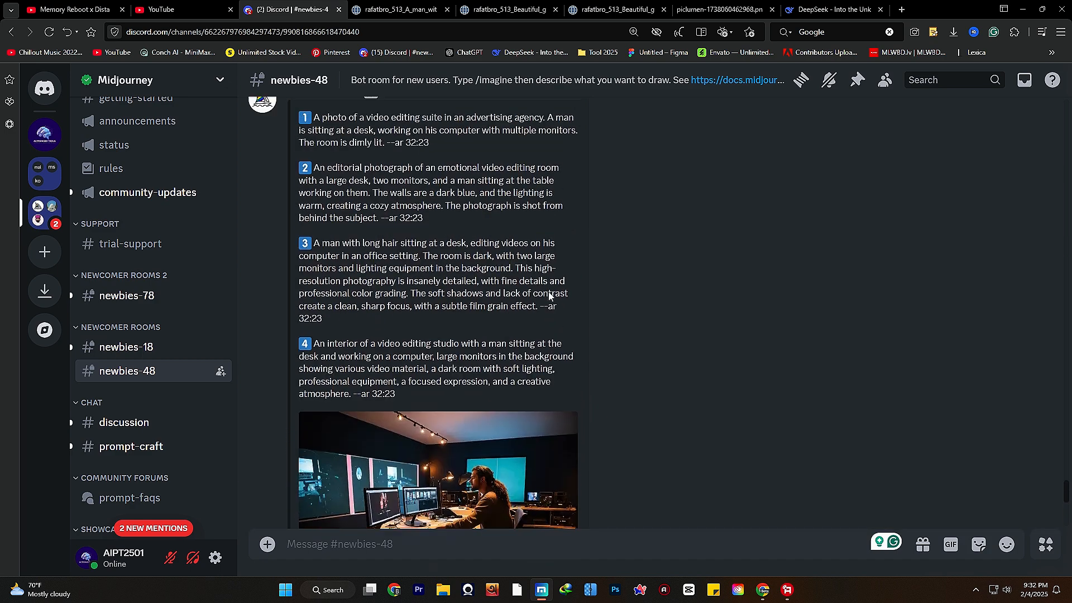
pyautogui.scroll(-10, 549, 291)
pyautogui.click(448, 10)
pyautogui.click(448, 11)
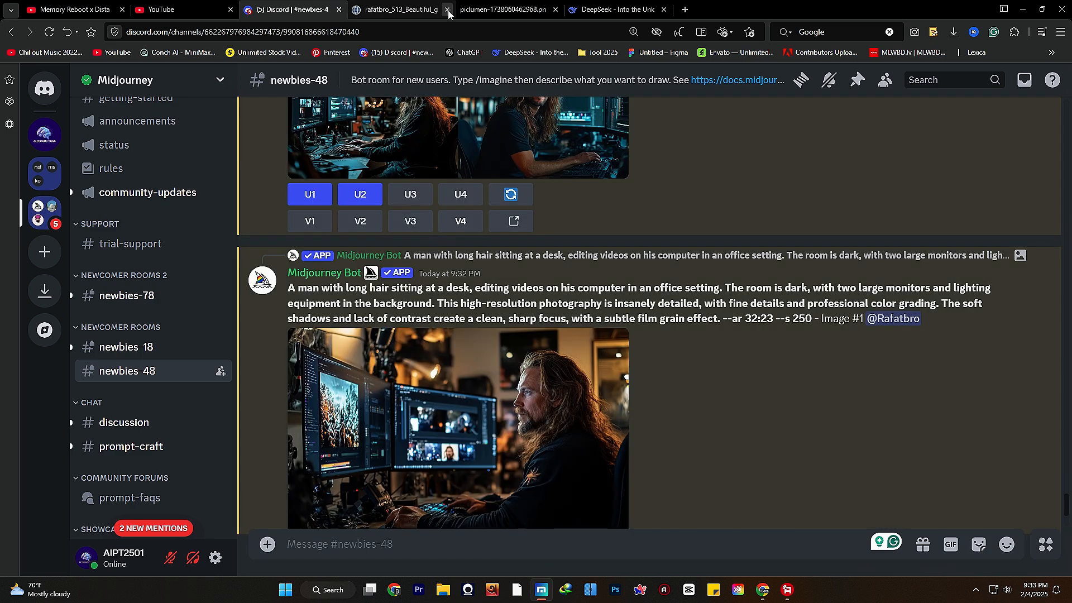
pyautogui.click(448, 10)
pyautogui.click(448, 10)
# Open lexica.art in a new browser tab and browse its gallery of generated images.
pyautogui.click(468, 9)
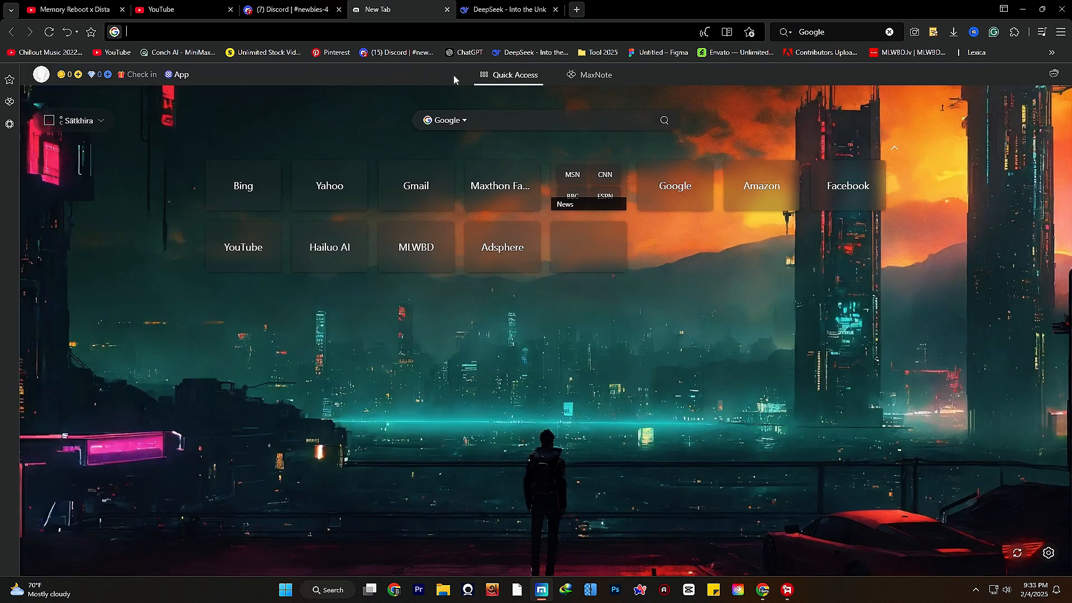
pyautogui.write('lexica.art')
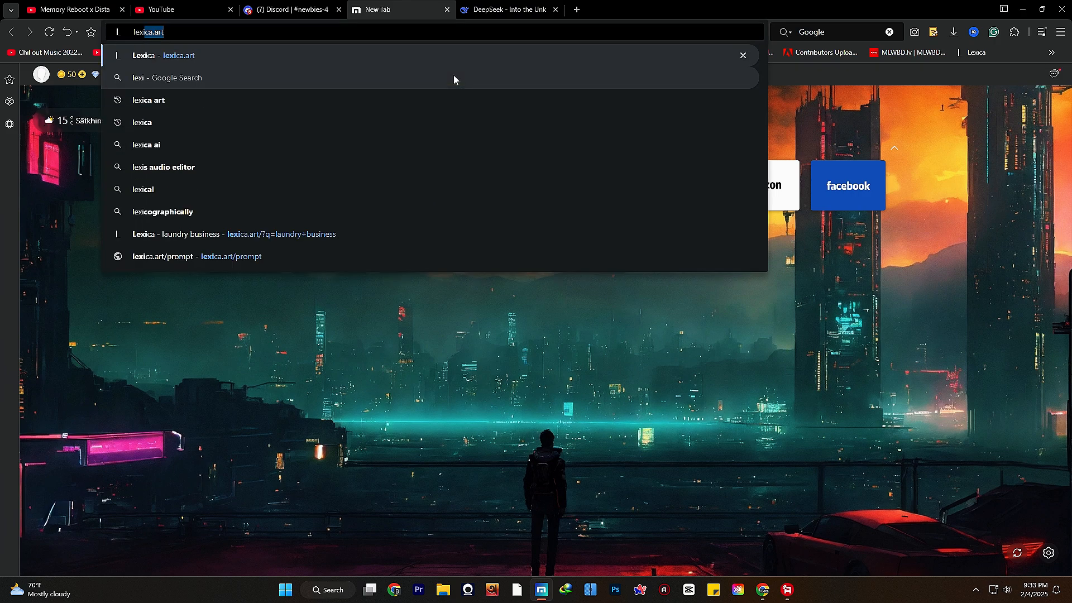
pyautogui.click(447, 53)
pyautogui.scroll(-10, 335, 391)
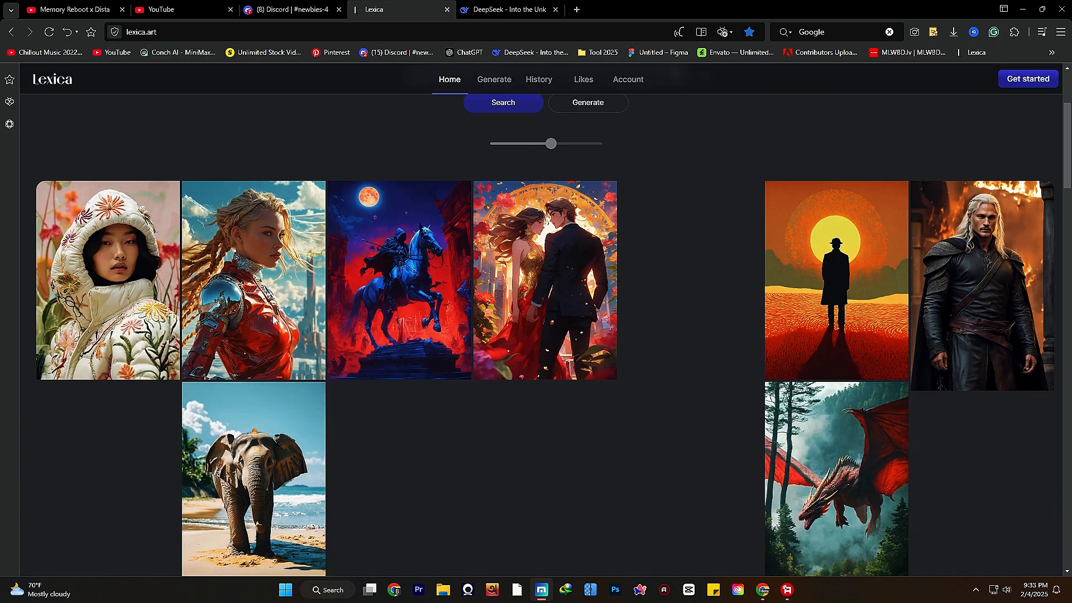
pyautogui.scroll(-4, 373, 420)
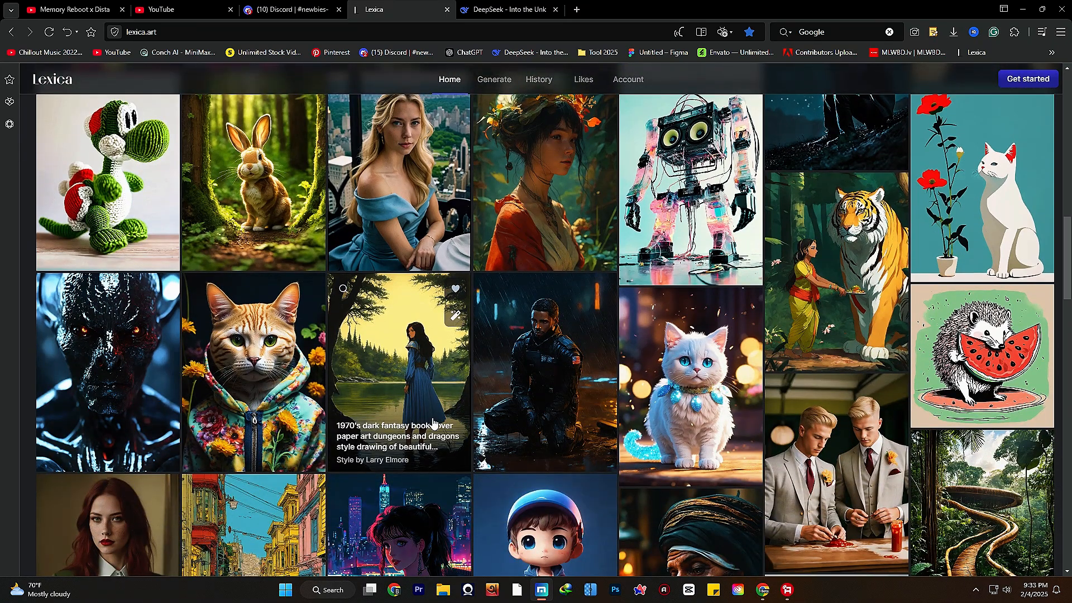
pyautogui.scroll(-3, 583, 352)
pyautogui.scroll(9, 583, 351)
pyautogui.scroll(10, 583, 350)
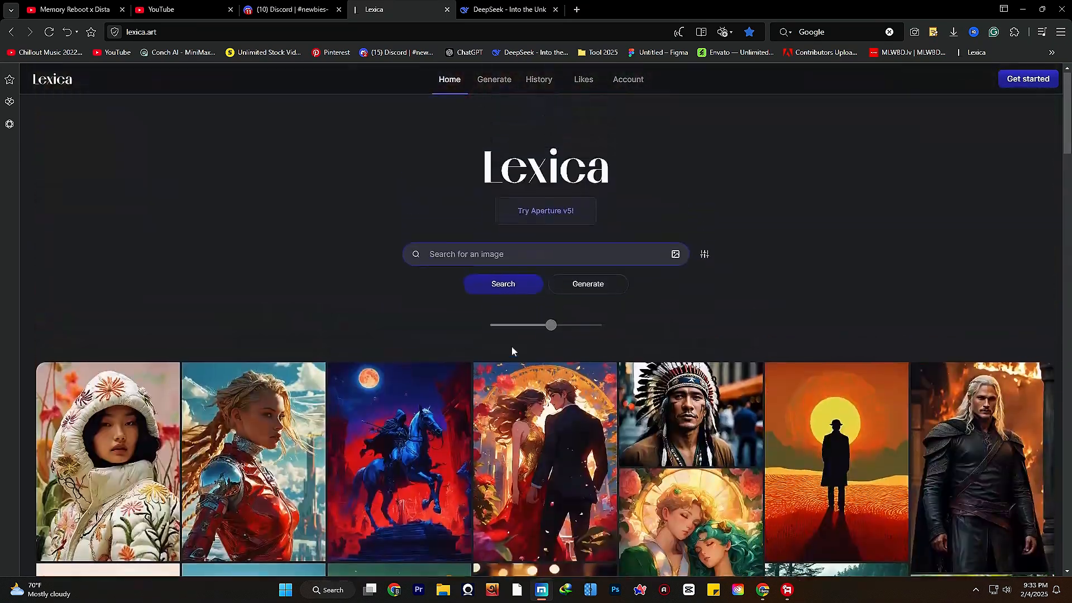
# Search Lexica for "a girl listening music at aurora night" and look through the resulting images.
pyautogui.write('a girl listening music at aurora night')
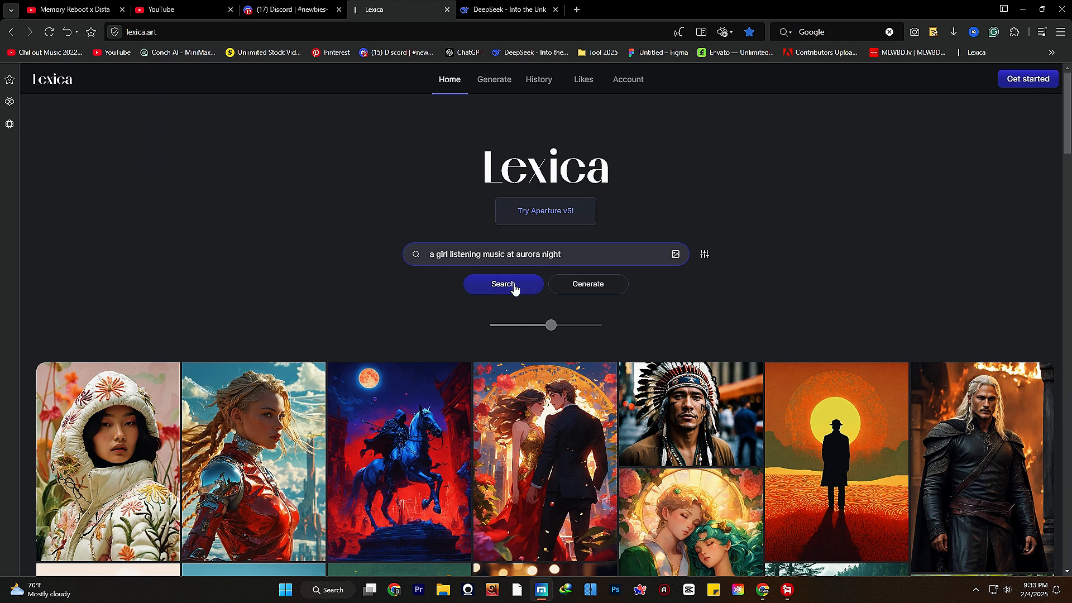
pyautogui.click(483, 289)
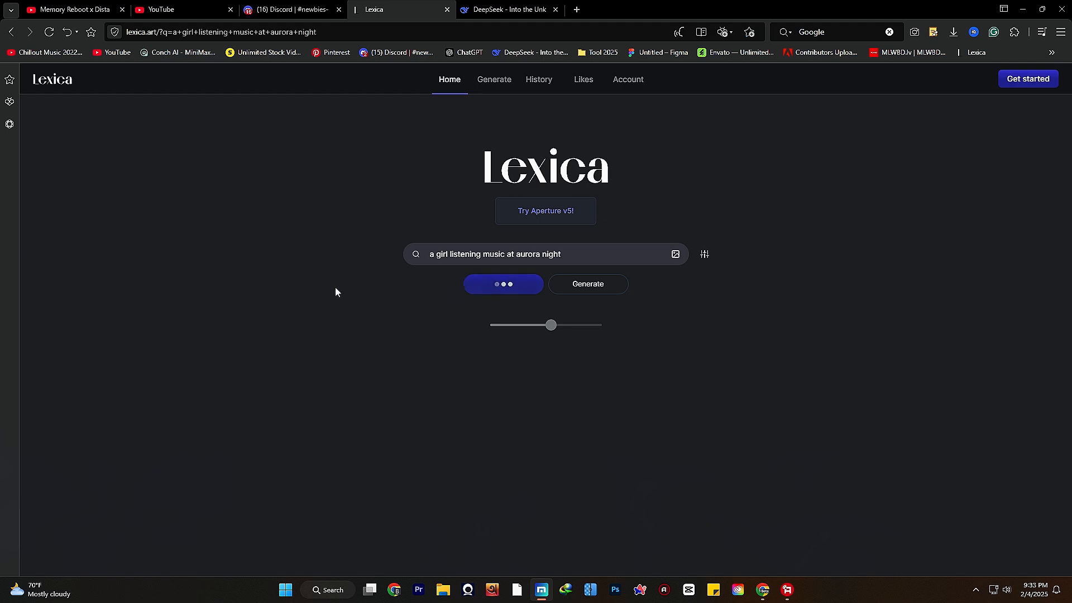
pyautogui.scroll(-6, 624, 327)
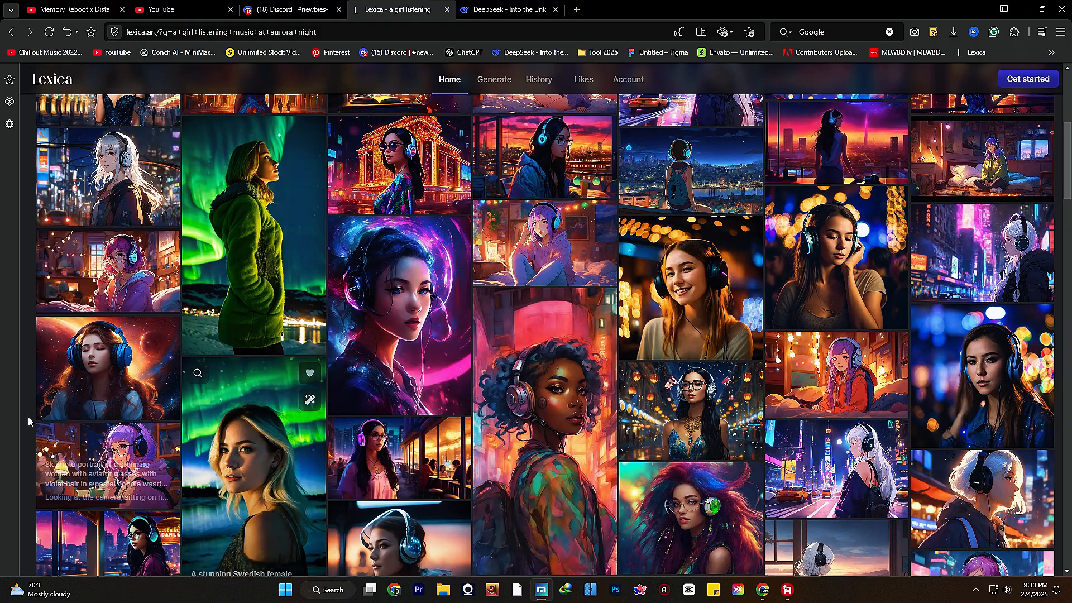
pyautogui.click(108, 363)
pyautogui.click(34, 77)
pyautogui.scroll(-15, 436, 433)
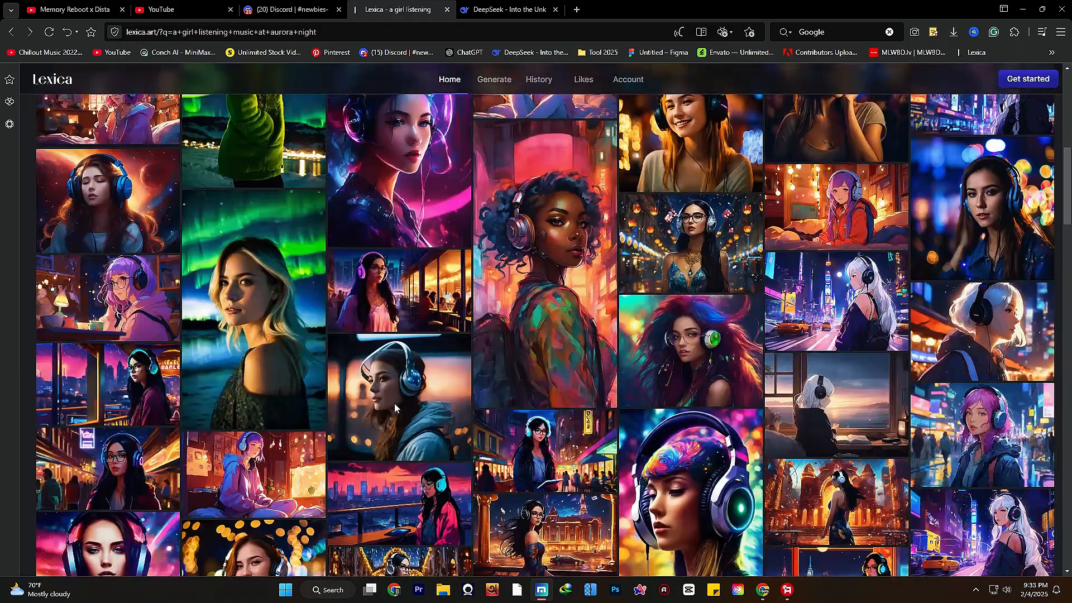
pyautogui.scroll(-2, 206, 426)
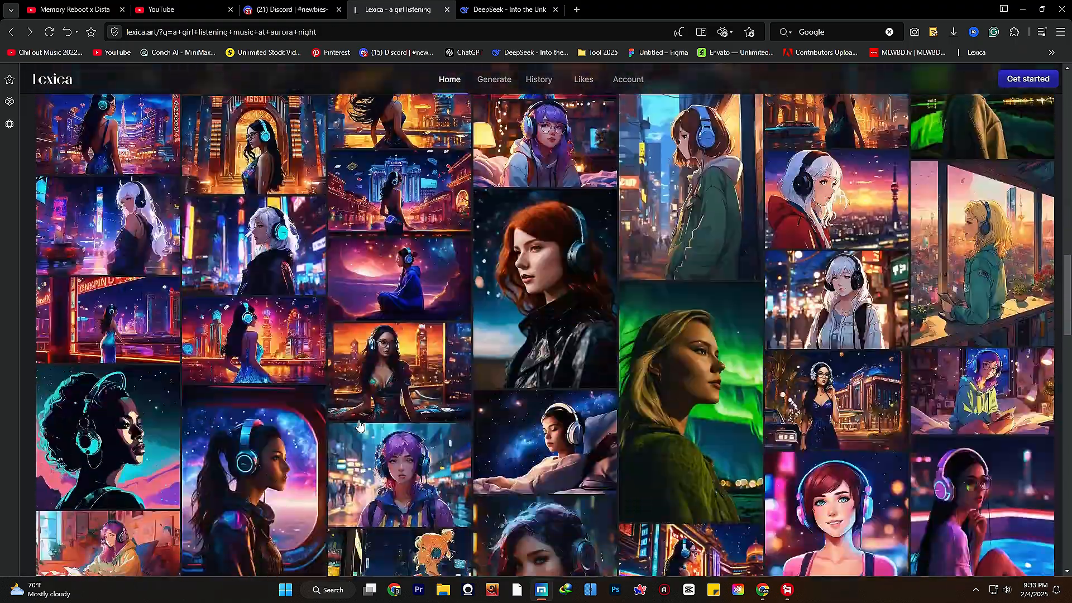
# Copy the Lexica prompt of the meditating person with headphones in a cosmic landscape and enter it in an /imagine command in Discord.
pyautogui.click(397, 302)
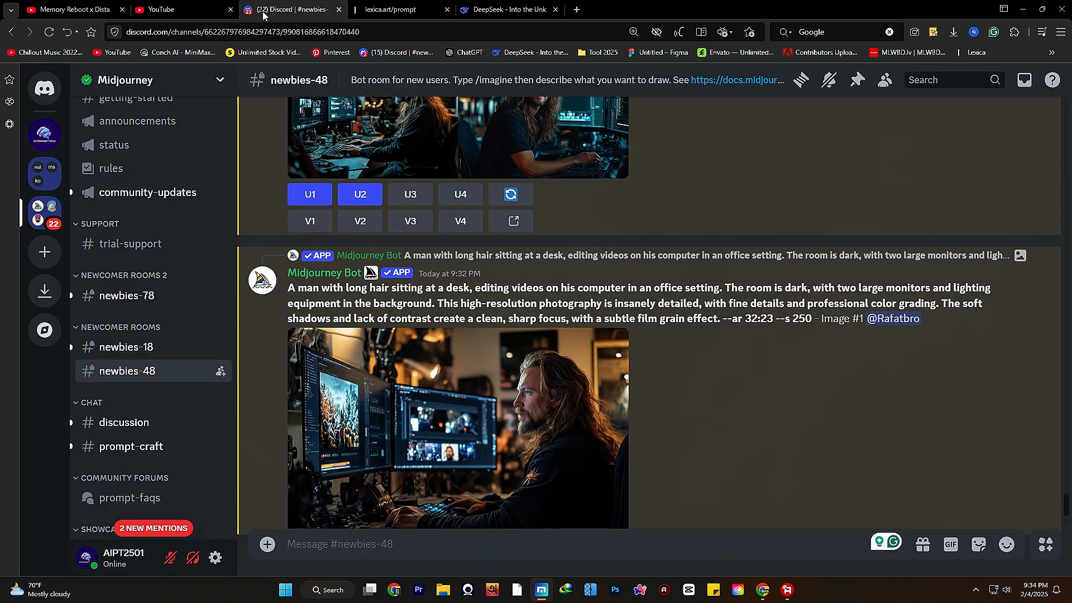
pyautogui.click(268, 9)
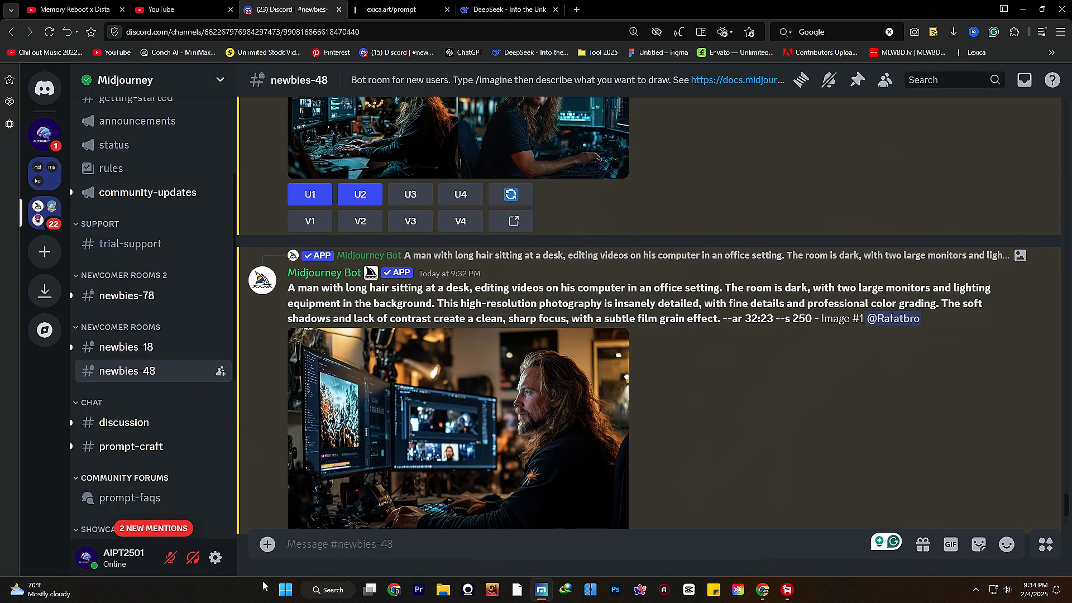
pyautogui.click(373, 543)
pyautogui.write('/')
pyautogui.click(384, 311)
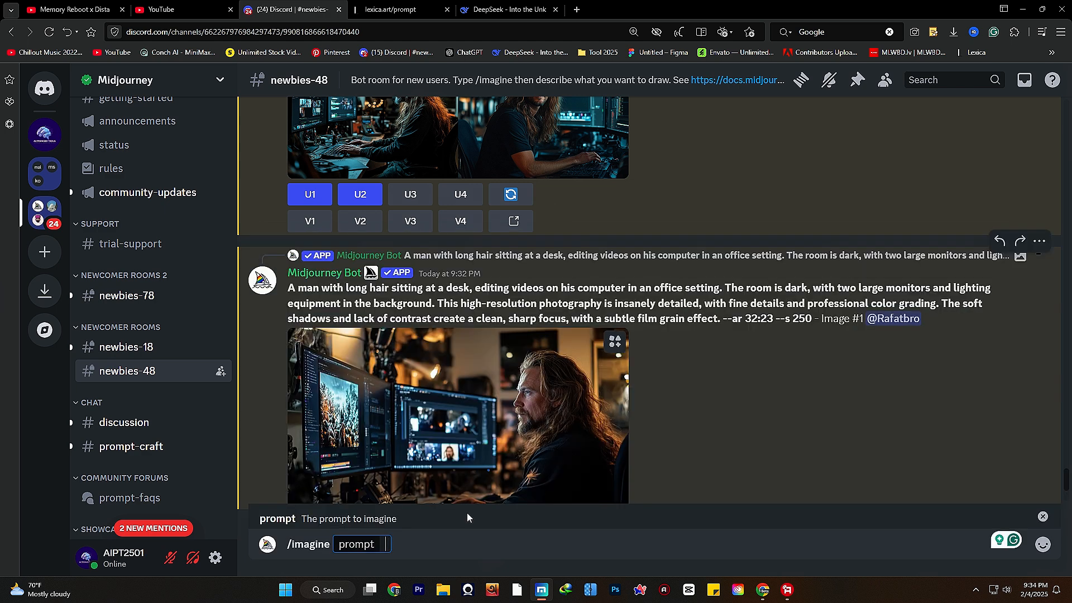
pyautogui.write('Peaceful individual, seated, eyes closed, in cozy sleepwear, wearing large, softly glowing headphones, in a serene meditative state with a gentle smile. The person is foregrounded against a stunning cosmic scene. Behind them, a vibrant, spiraling galaxy emits a subtle, illuminating light, creating a gentle glow around their silhouette. The vast universe extends infinitely, stars twinkling and distant galaxies softly visible, contrasting the intimate peace of the meditator with the infinite celestial expanses. Color palette blends soothing deep blues, purples, and bright stellar lights')
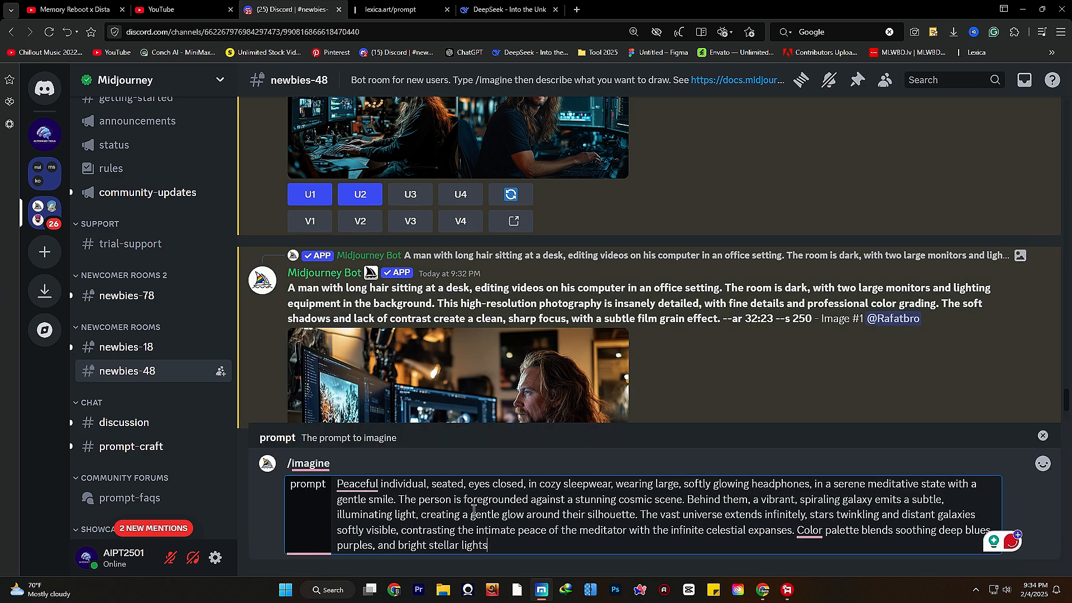
# Recheck the meditating-person image and its prompt in Lexica, and send the prepared /imagine command in Discord.
pyautogui.click(514, 5)
pyautogui.click(33, 77)
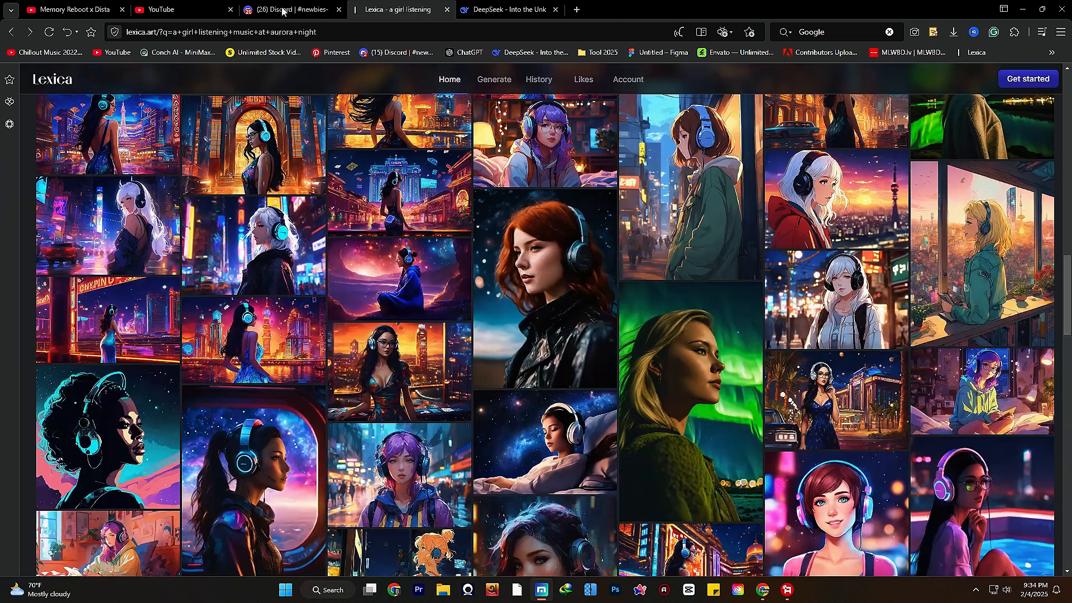
pyautogui.click(291, 9)
pyautogui.click(432, 5)
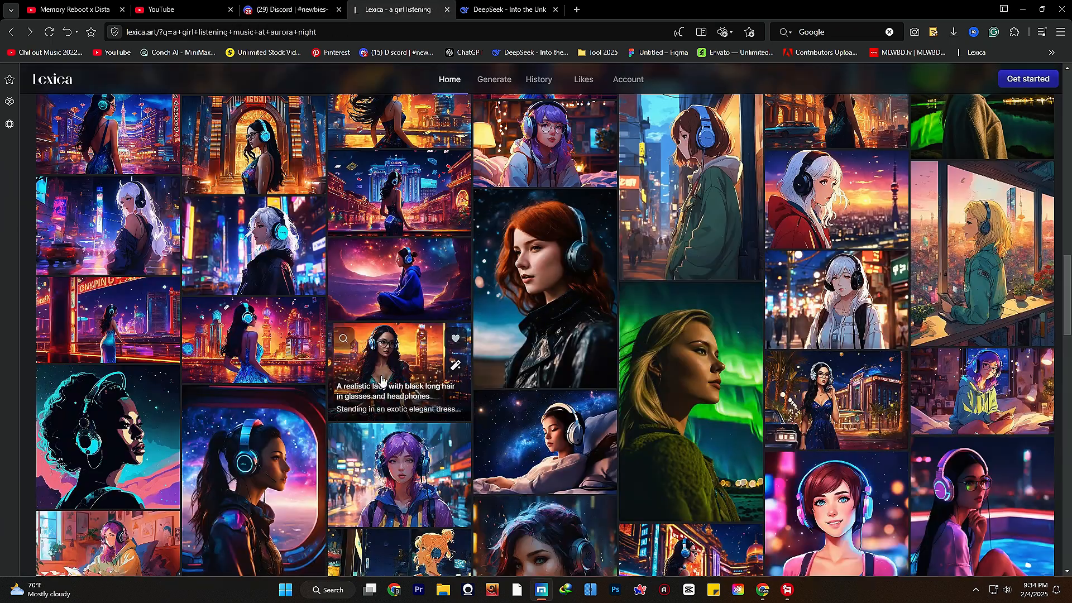
pyautogui.click(399, 279)
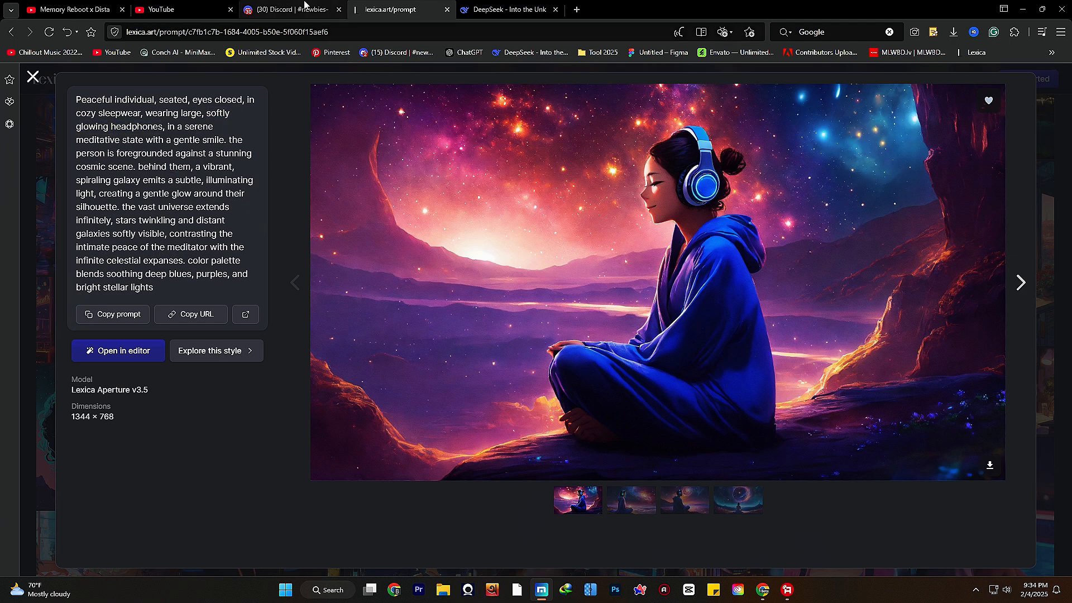
pyautogui.click(290, 10)
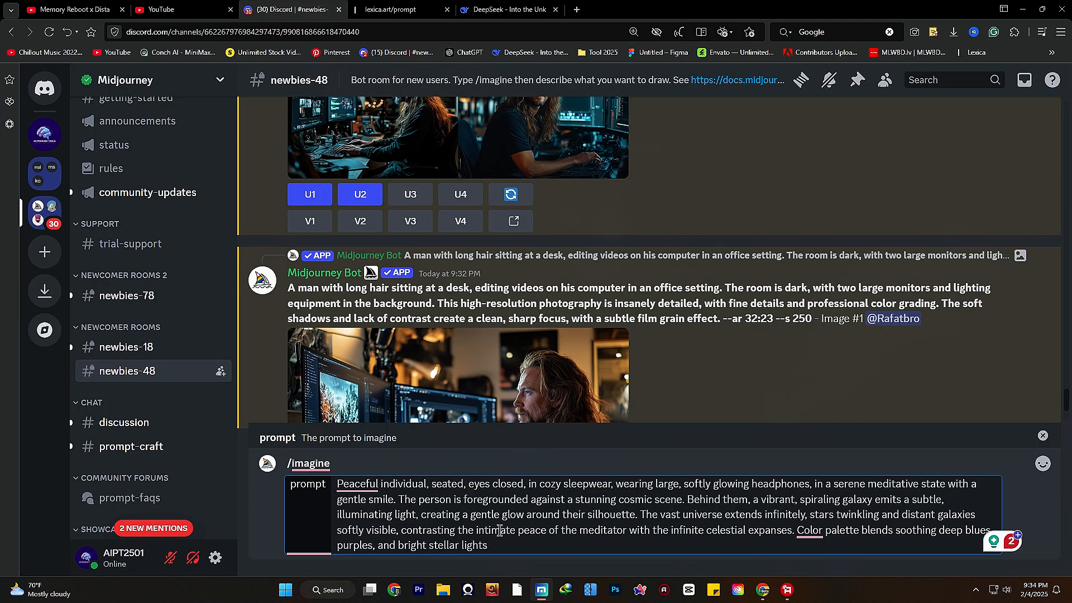
pyautogui.press('Return')
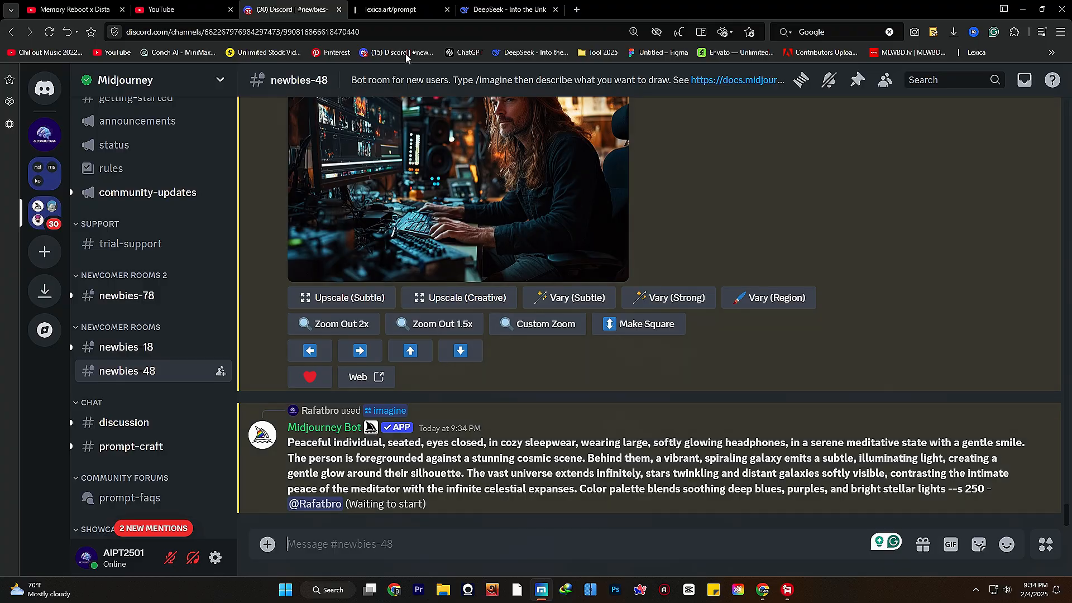
# Return to Lexica, close the meditating-person image, look over the search results, and check the generation's progress in Discord.
pyautogui.click(391, 9)
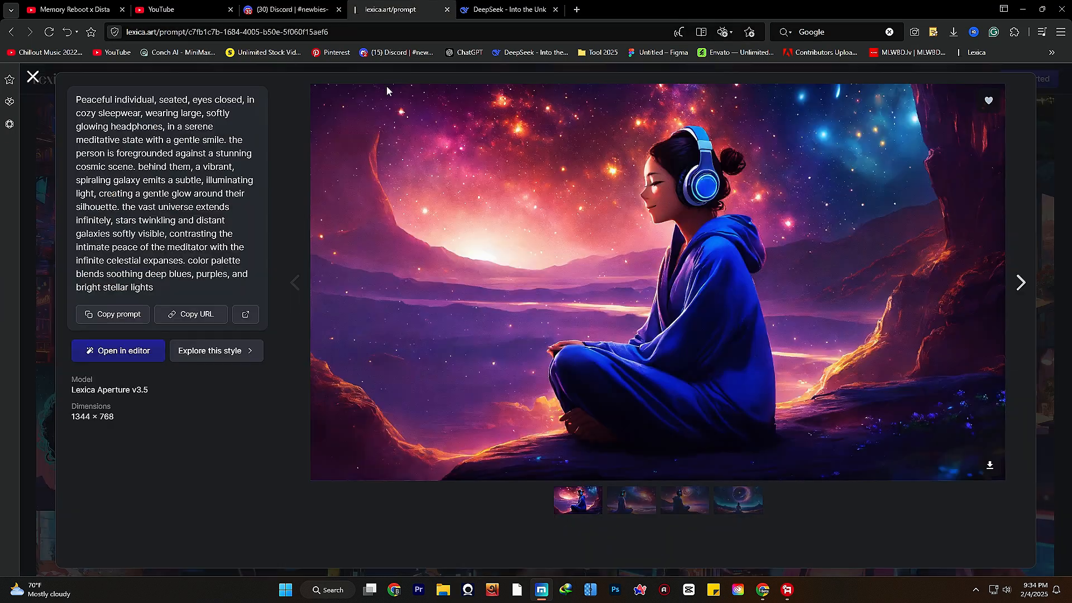
pyautogui.click(33, 77)
pyautogui.scroll(15, 525, 405)
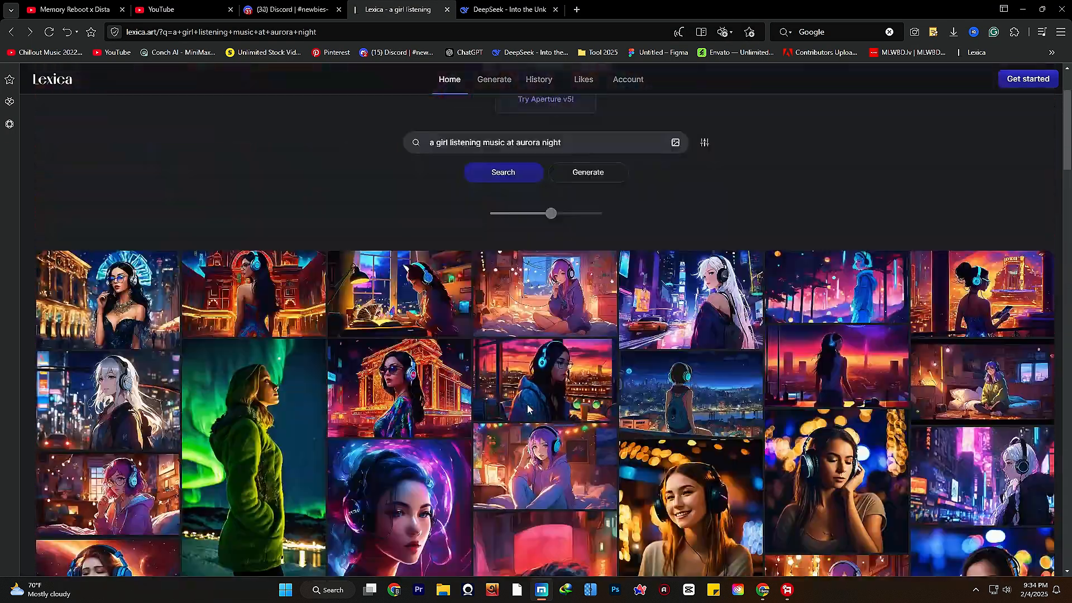
pyautogui.scroll(-2, 528, 409)
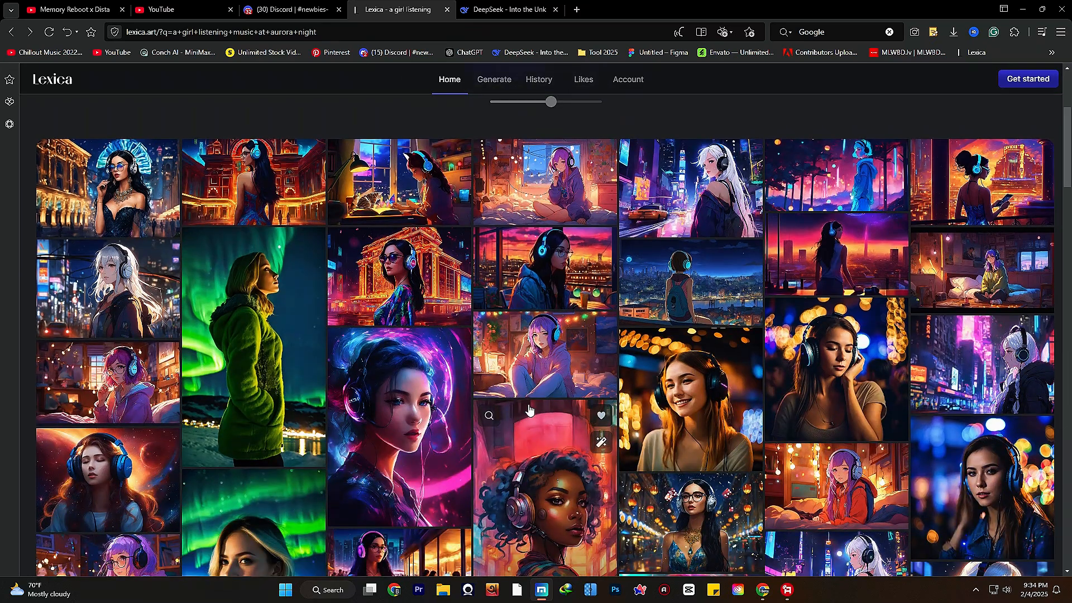
pyautogui.scroll(-4, 529, 411)
pyautogui.scroll(8, 536, 408)
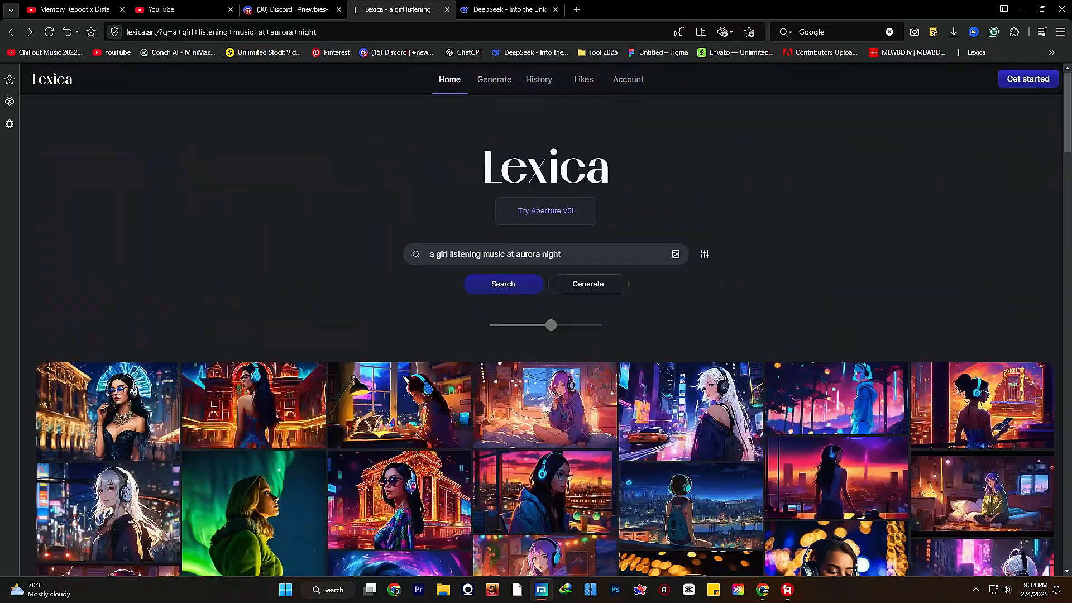
pyautogui.scroll(-3, 544, 406)
pyautogui.click(291, 9)
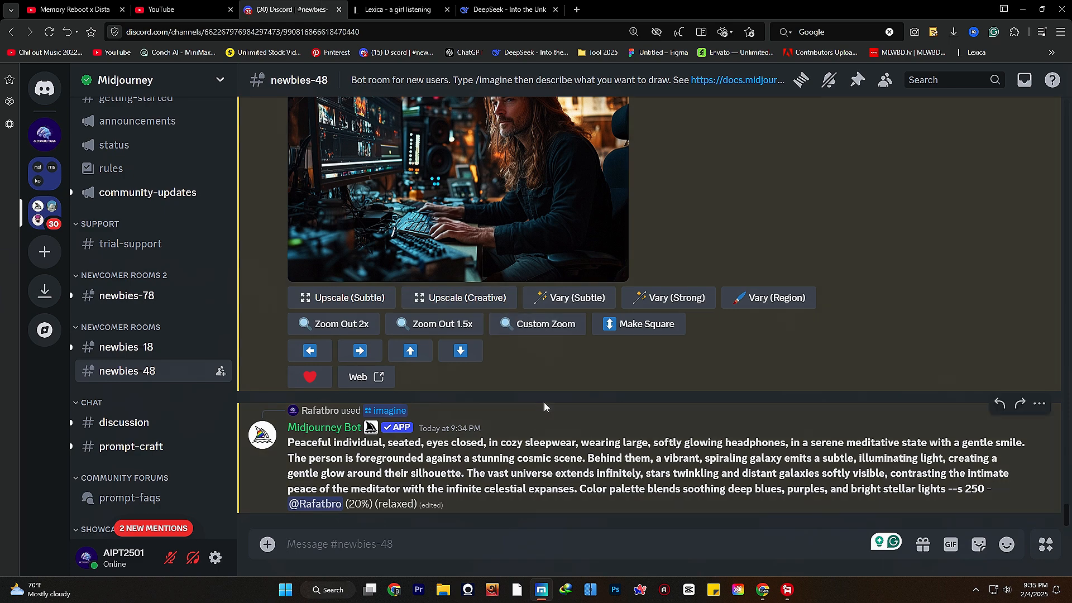
# Open the Lexica image of the Studio Ghibli girl overlooking a night cityscape to read its prompt, and view the generated meditation grid in Discord.
pyautogui.click(398, 10)
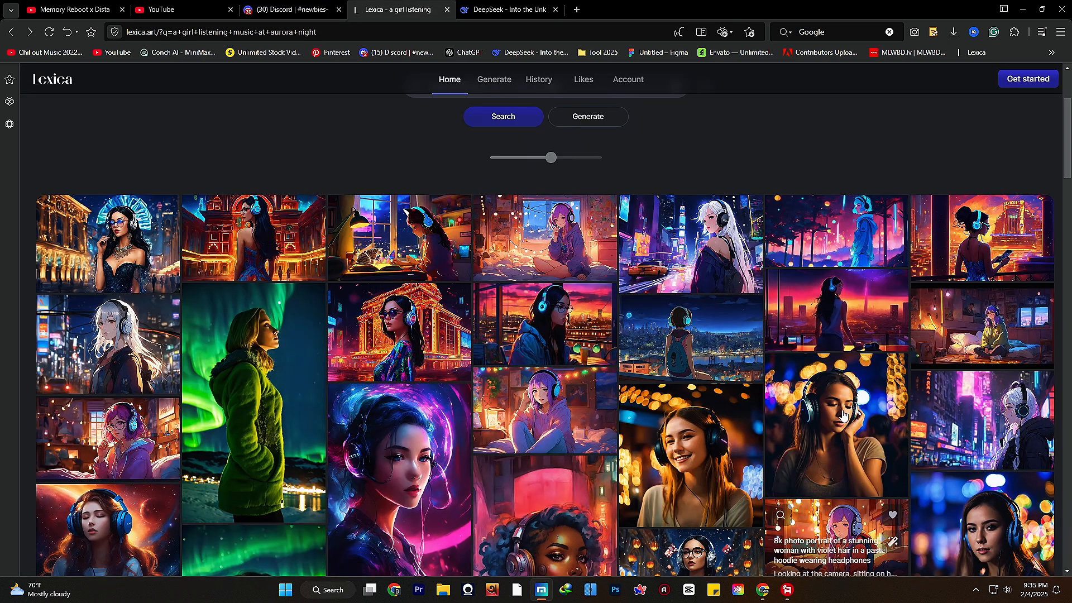
pyautogui.scroll(-1, 691, 446)
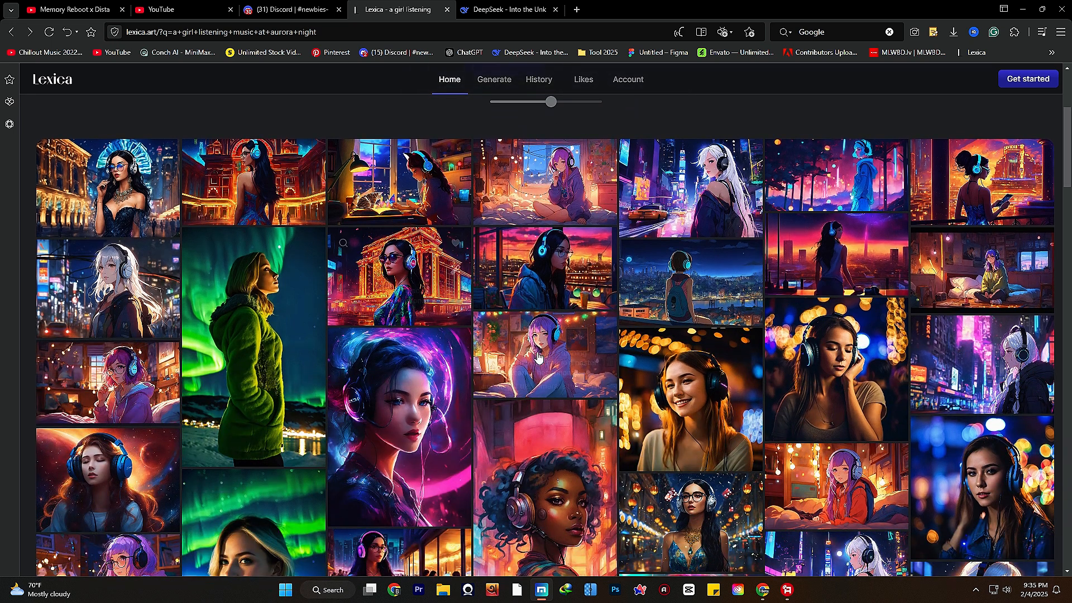
pyautogui.click(679, 278)
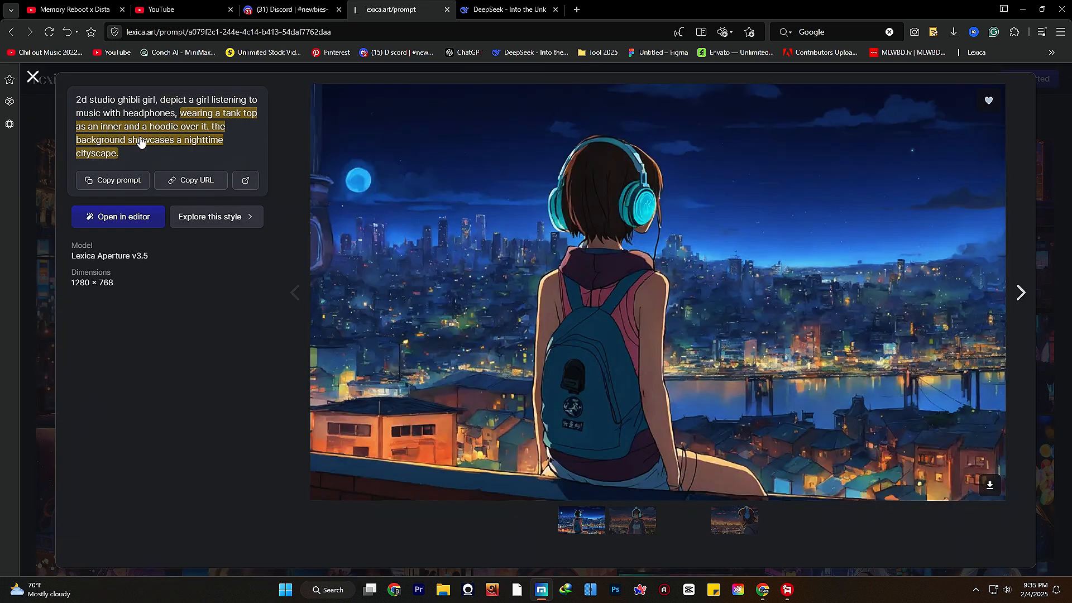
pyautogui.click(290, 10)
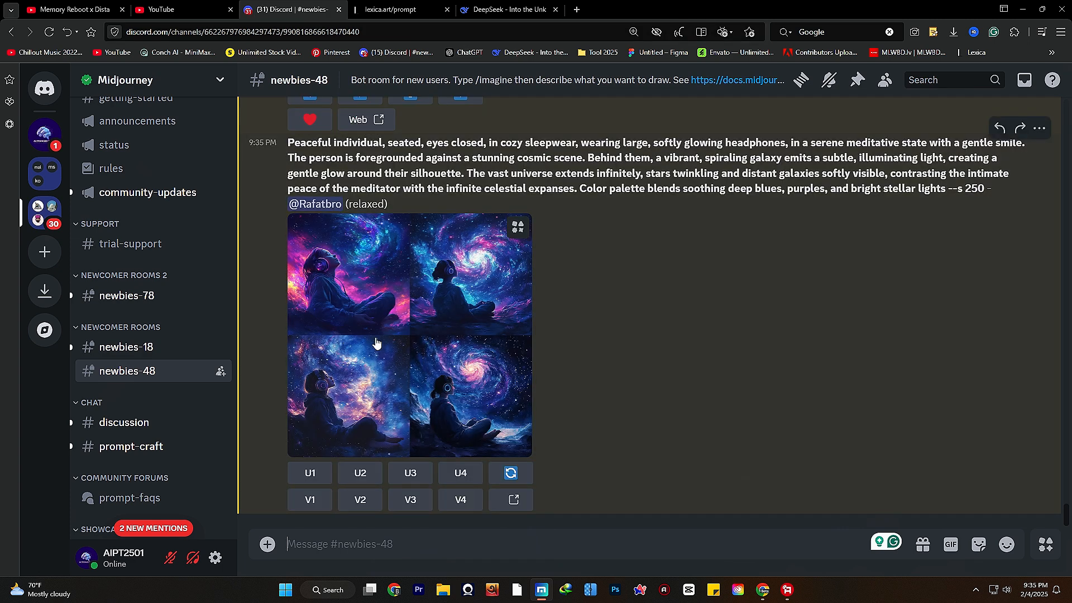
pyautogui.click(391, 10)
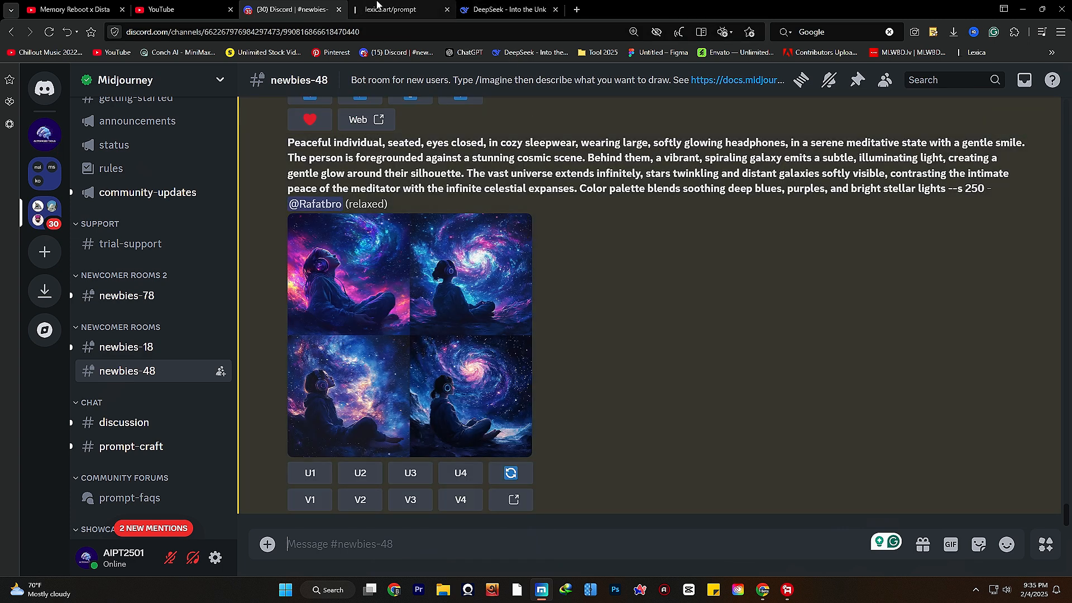
# Upscale the first image of the meditation grid in Discord and open the upscaled version full size in the browser.
pyautogui.click(33, 77)
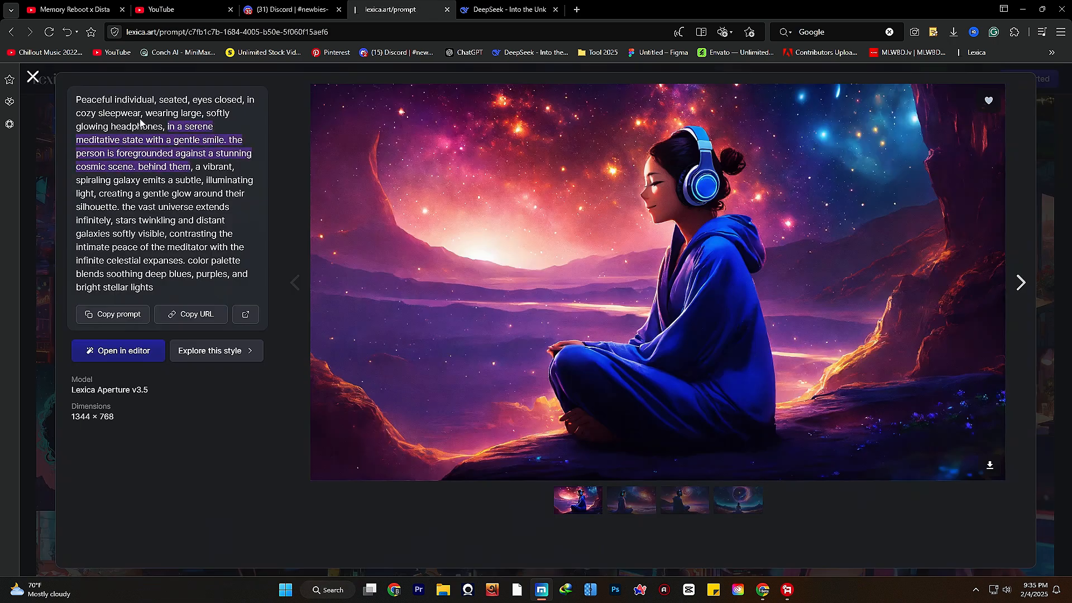
pyautogui.click(290, 10)
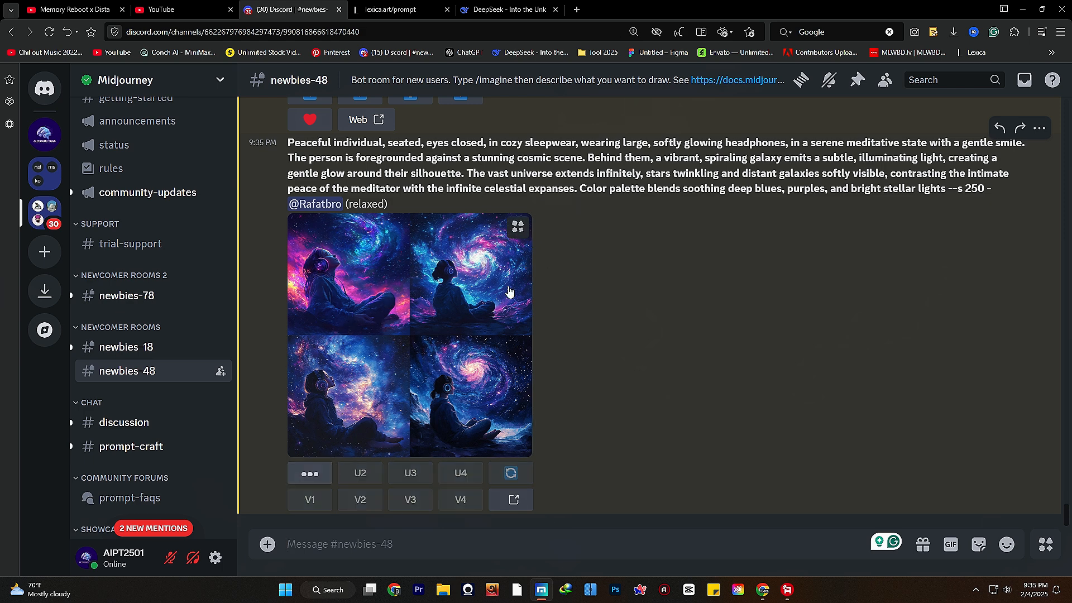
pyautogui.click(404, 269)
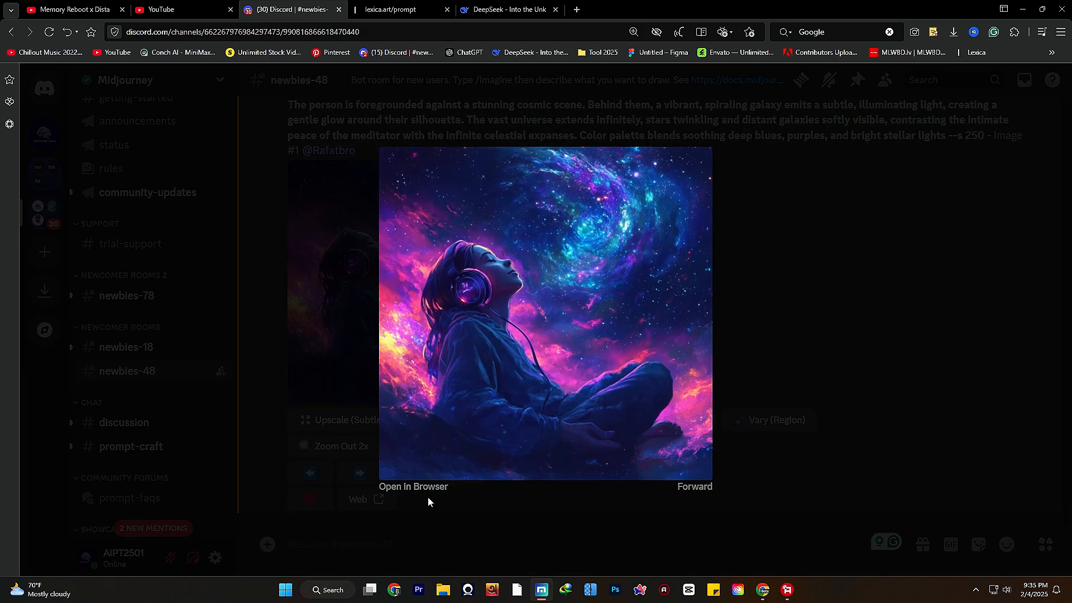
pyautogui.click(428, 497)
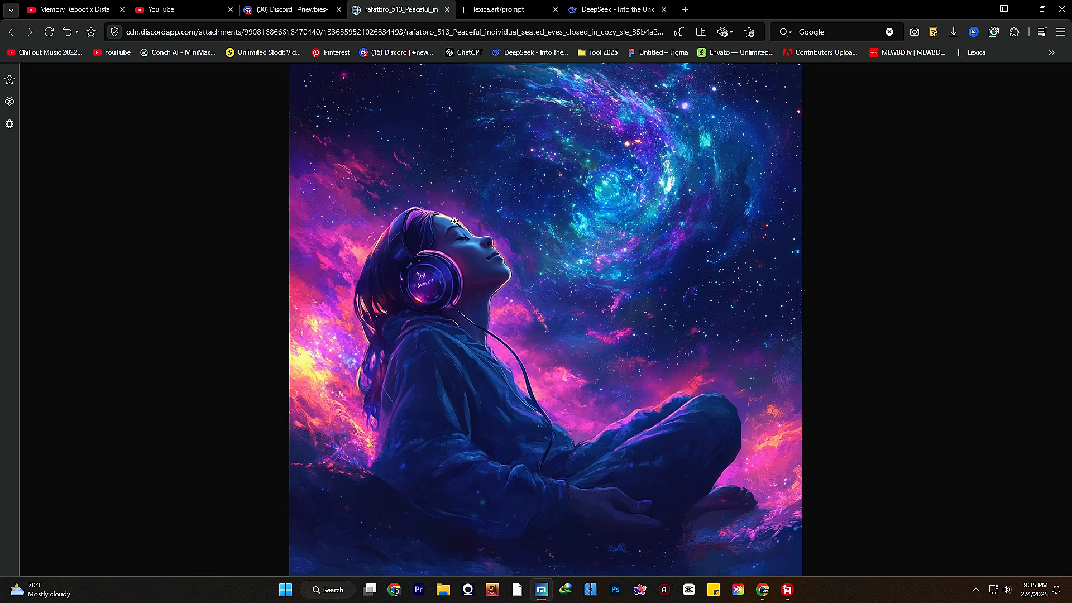
# Compare the upscaled image with the Lexica original, close the original, and save the upscaled image to the Midjourney 2025 folder.
pyautogui.click(526, 7)
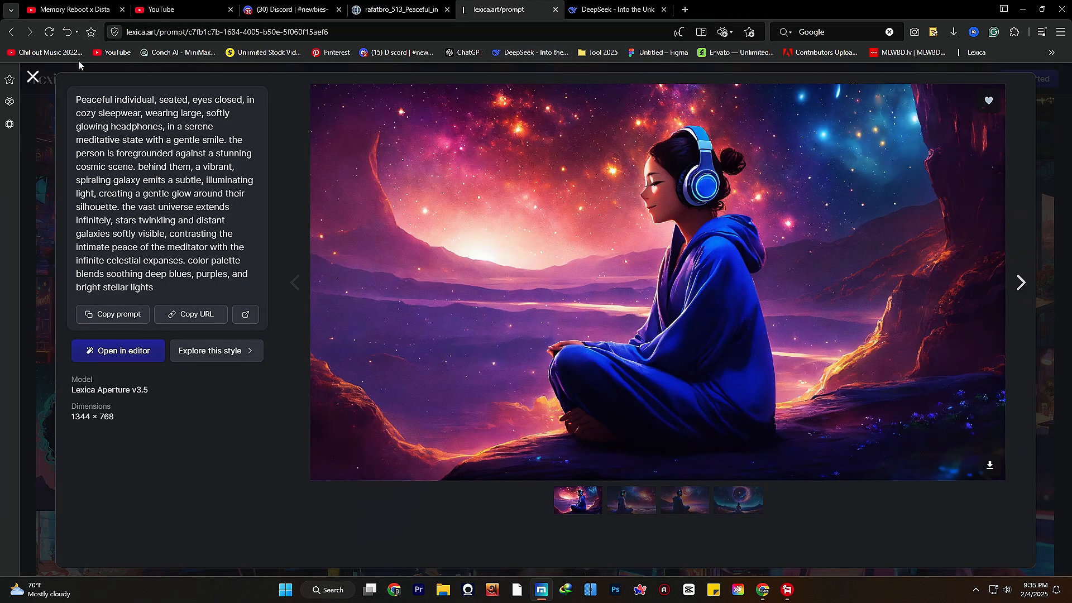
pyautogui.click(32, 76)
pyautogui.click(397, 10)
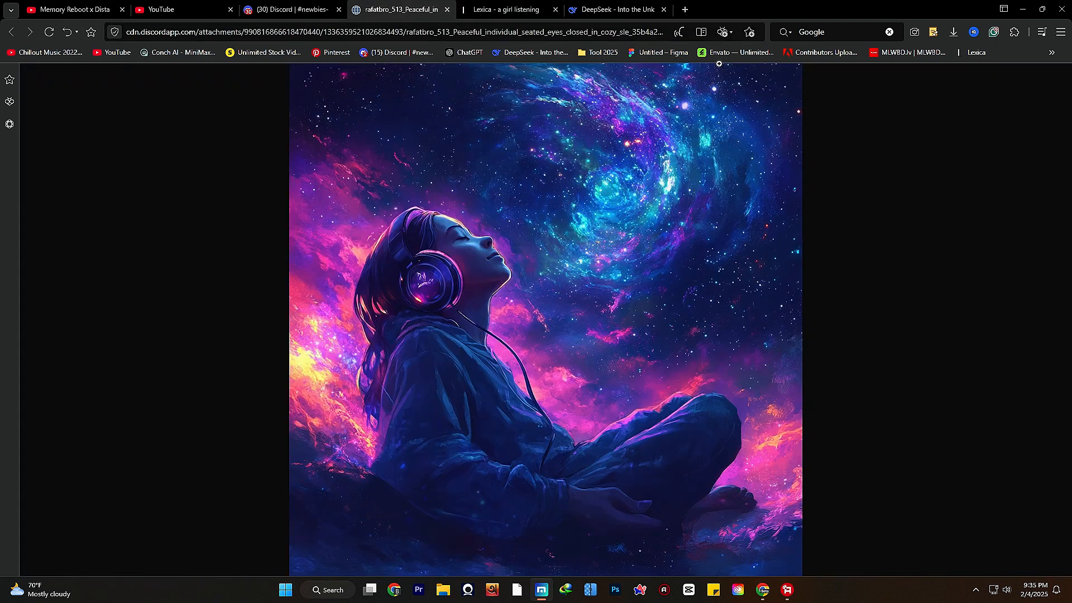
pyautogui.rightClick(450, 197)
pyautogui.click(492, 224)
pyautogui.hotkey('ctrl', 'shift', 'Tab')
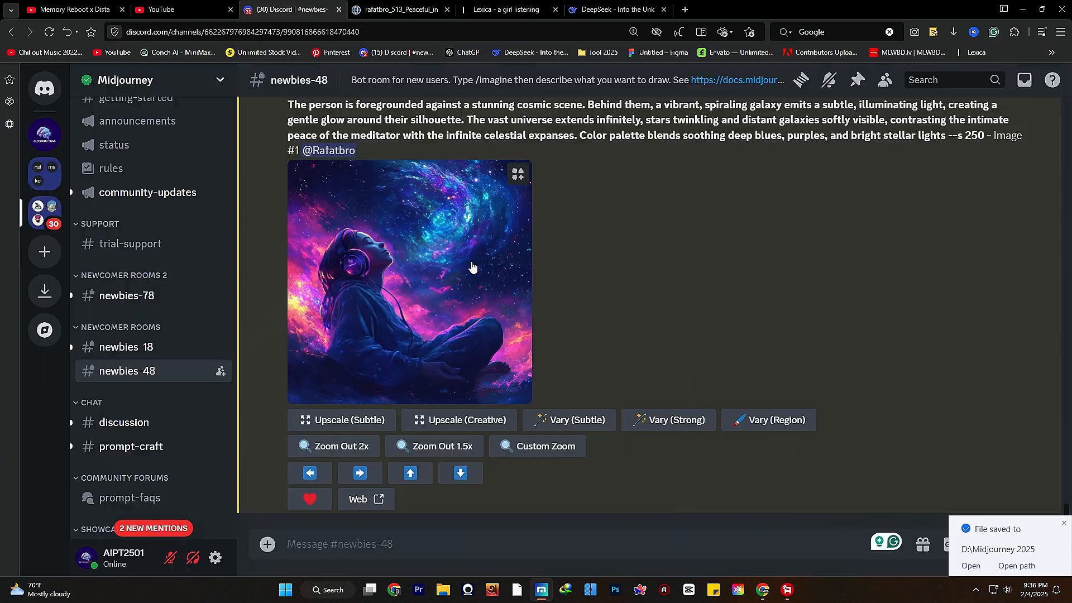
# Look back through the Discord channel at the meditation grid, the /describe prompts and the generated images of the long-haired video editor.
pyautogui.scroll(5, 548, 280)
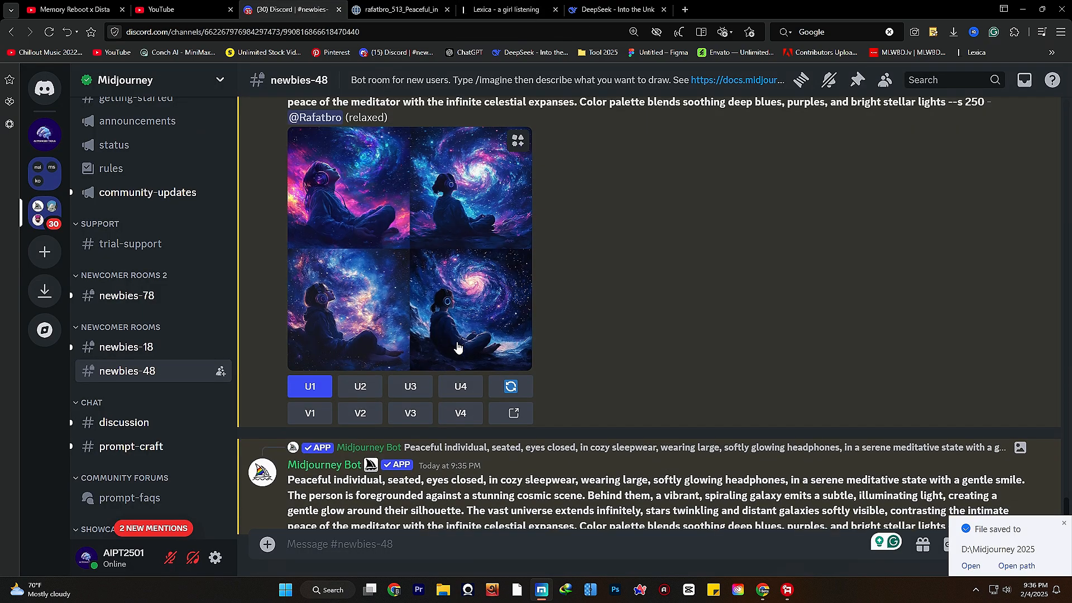
pyautogui.scroll(10, 501, 266)
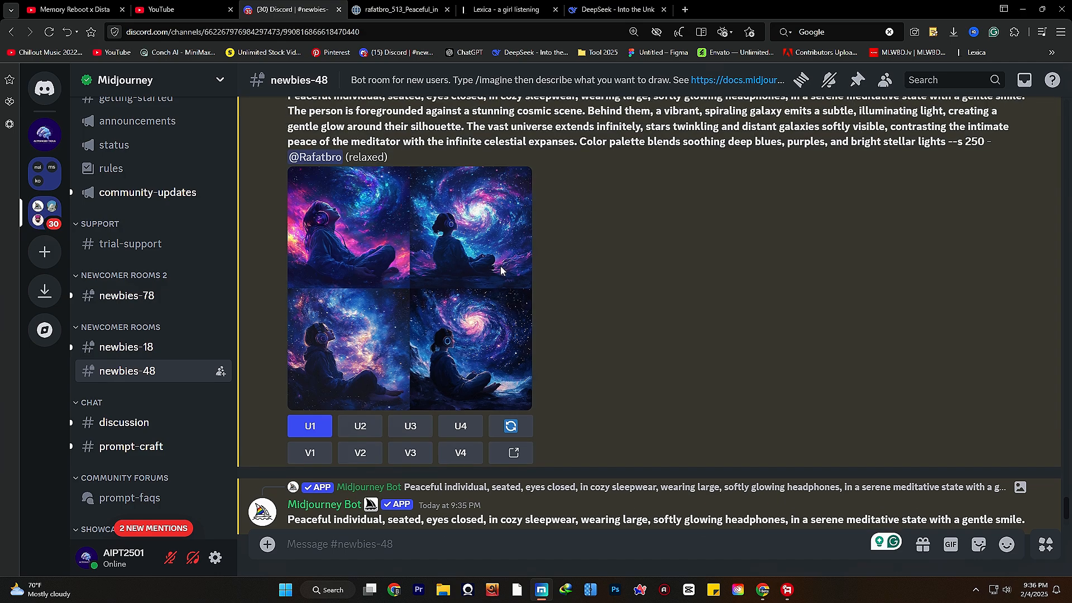
pyautogui.scroll(2, 527, 293)
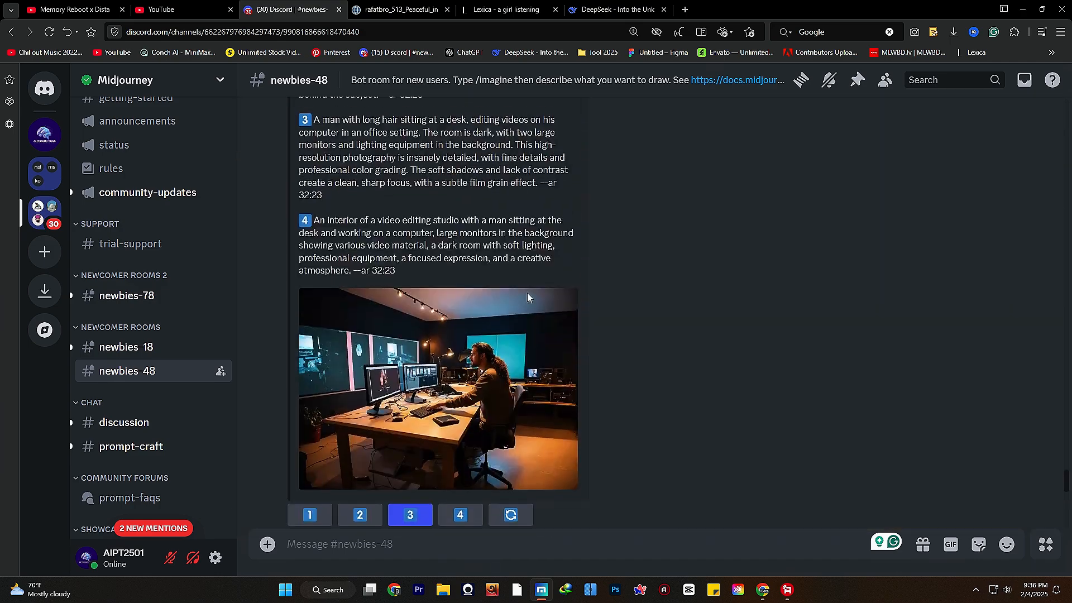
pyautogui.scroll(-3, 527, 297)
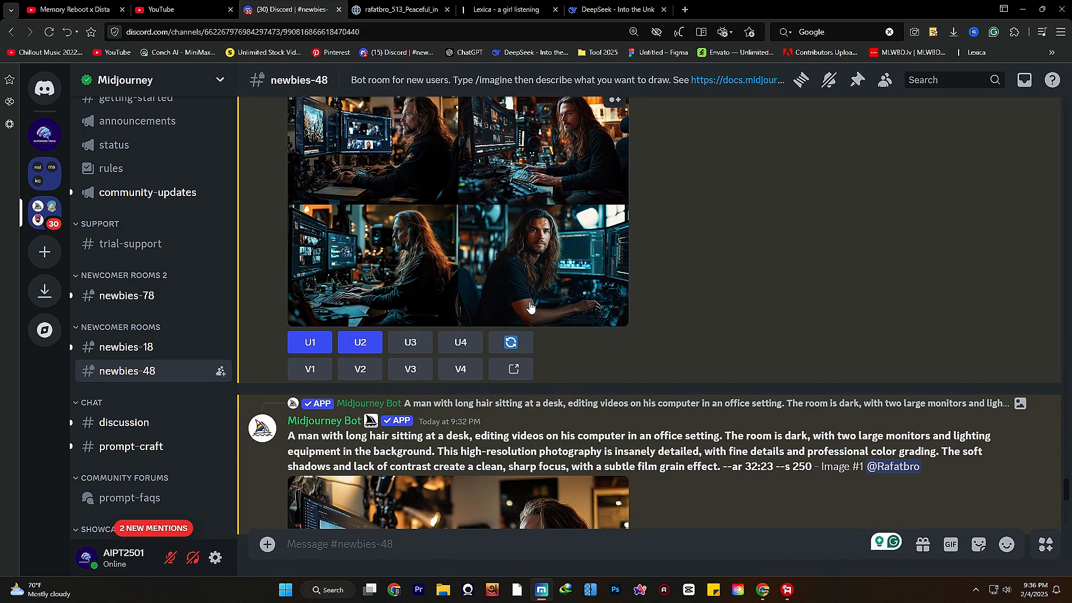
pyautogui.scroll(-8, 531, 306)
pyautogui.click(506, 10)
pyautogui.click(294, 8)
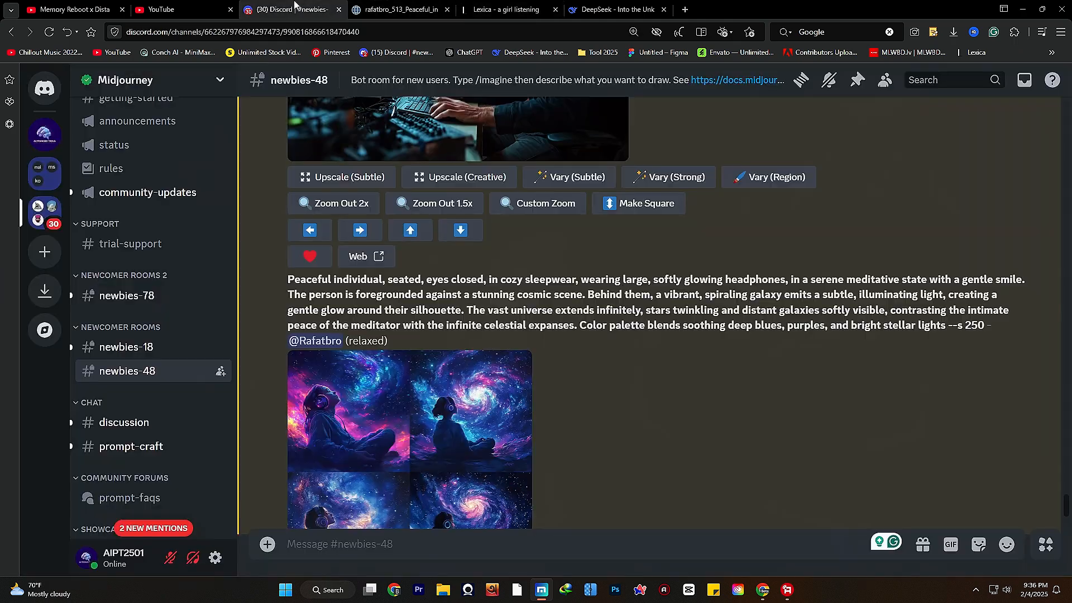
pyautogui.scroll(-6, 642, 283)
# Look over the Lexica search results, including those for house design, and return to the Lexica home page.
pyautogui.click(506, 10)
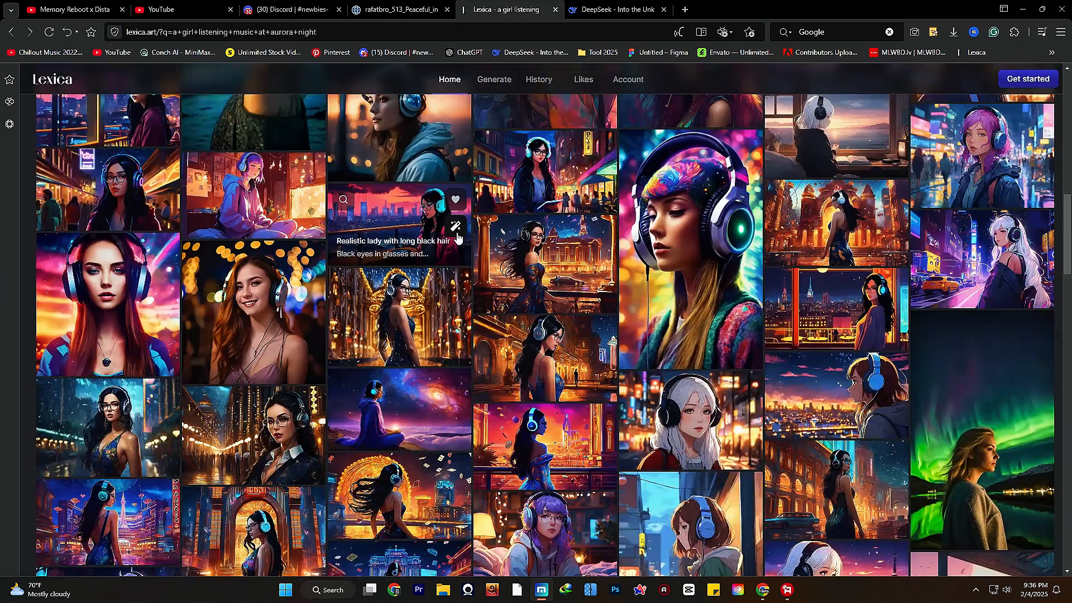
pyautogui.scroll(12, 456, 237)
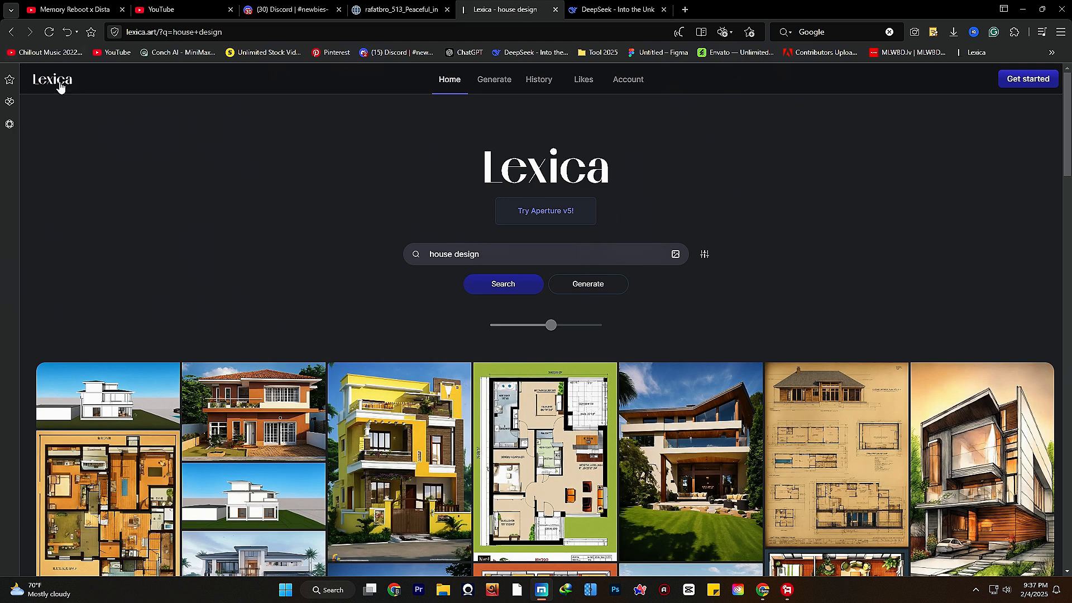
pyautogui.click(59, 84)
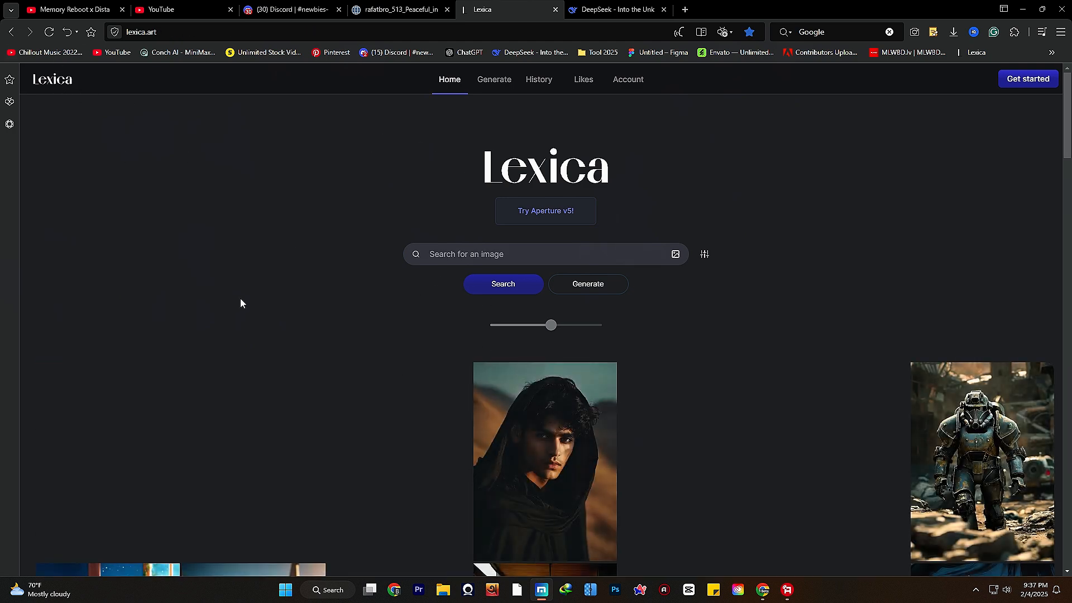
pyautogui.scroll(-1, 241, 299)
pyautogui.scroll(1, 291, 303)
# Return to Discord and review the four /describe prompts together with the video-editing studio reference picture.
pyautogui.click(380, 9)
pyautogui.click(314, 8)
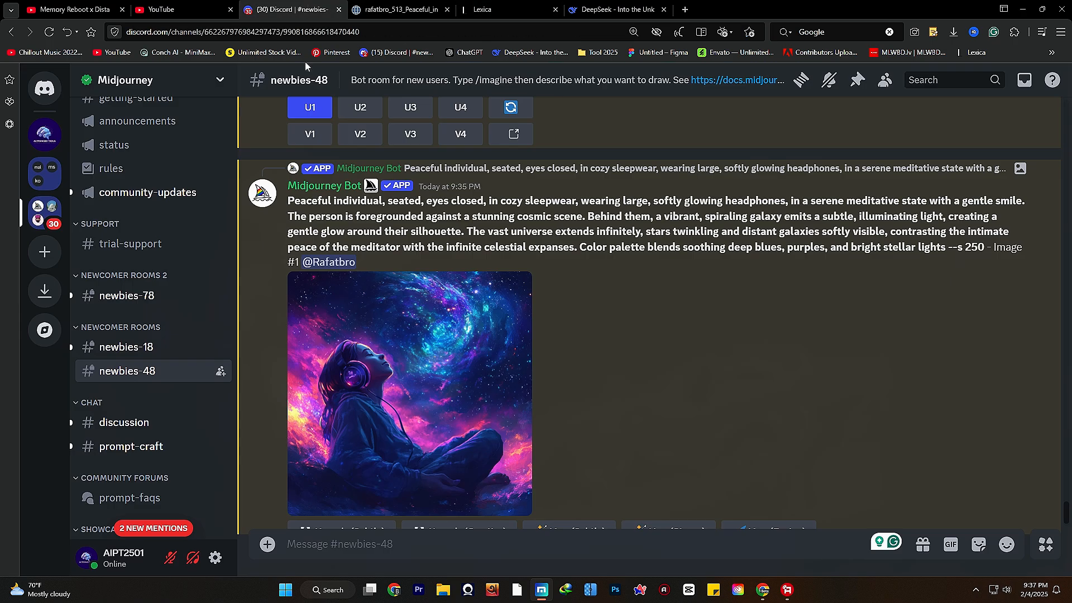
pyautogui.scroll(2, 425, 357)
pyautogui.scroll(5, 425, 360)
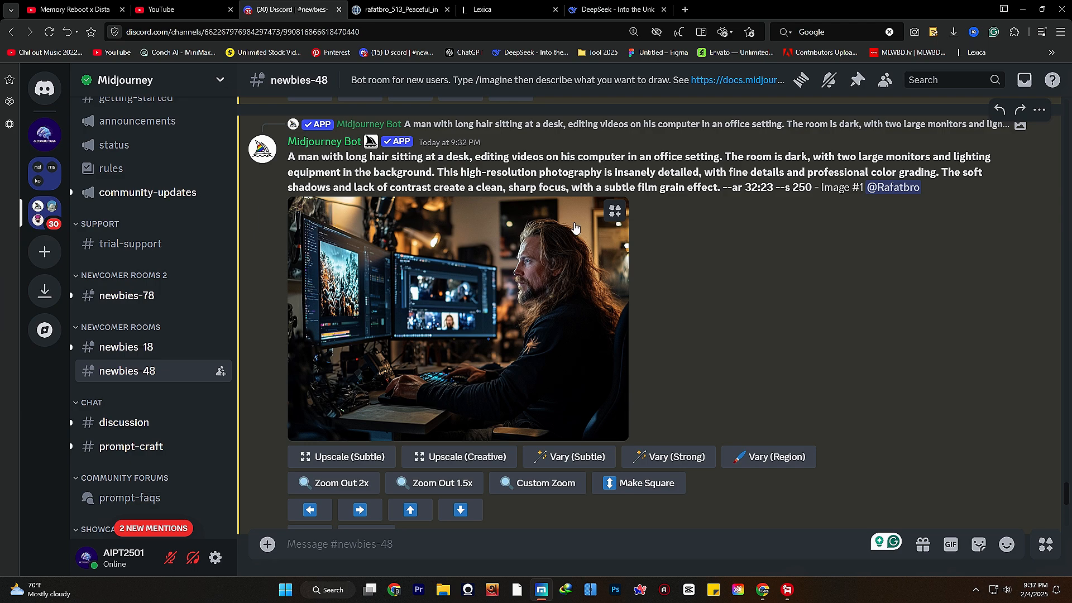
pyautogui.scroll(10, 500, 325)
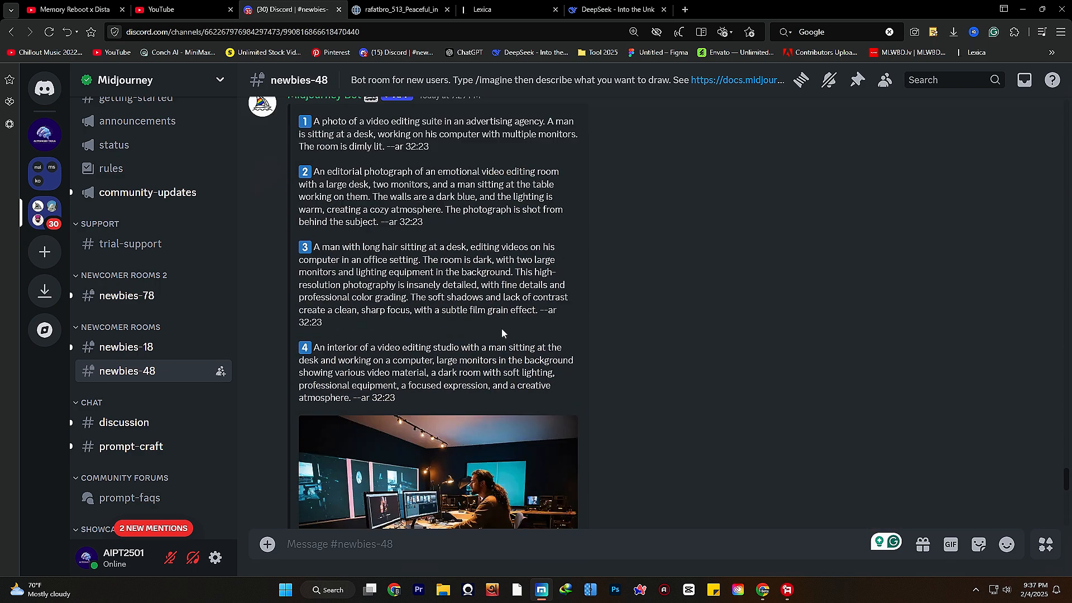
pyautogui.scroll(-4, 501, 333)
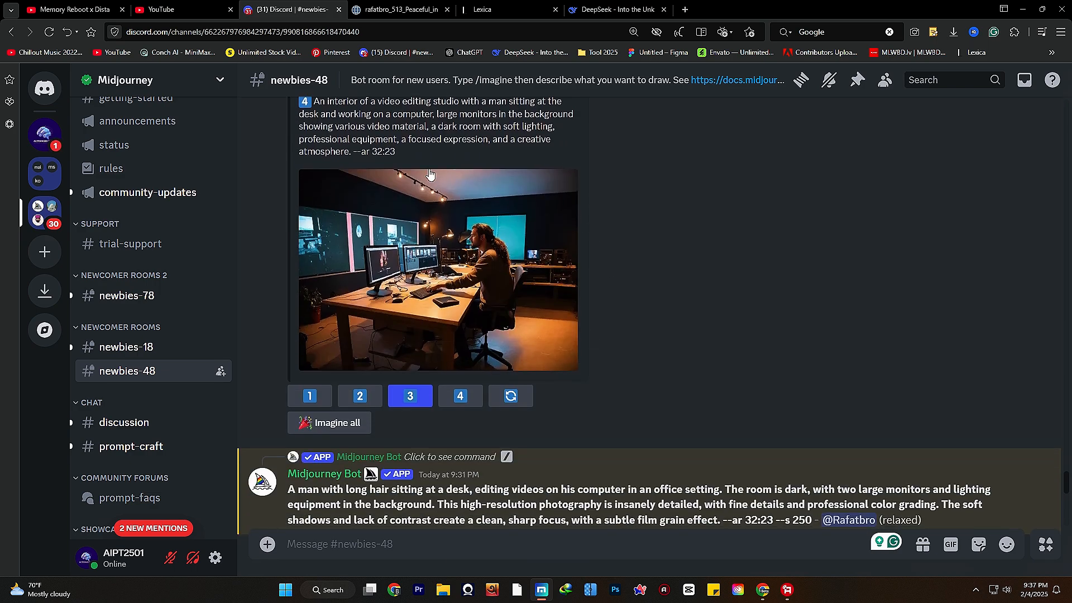
pyautogui.scroll(6, 430, 175)
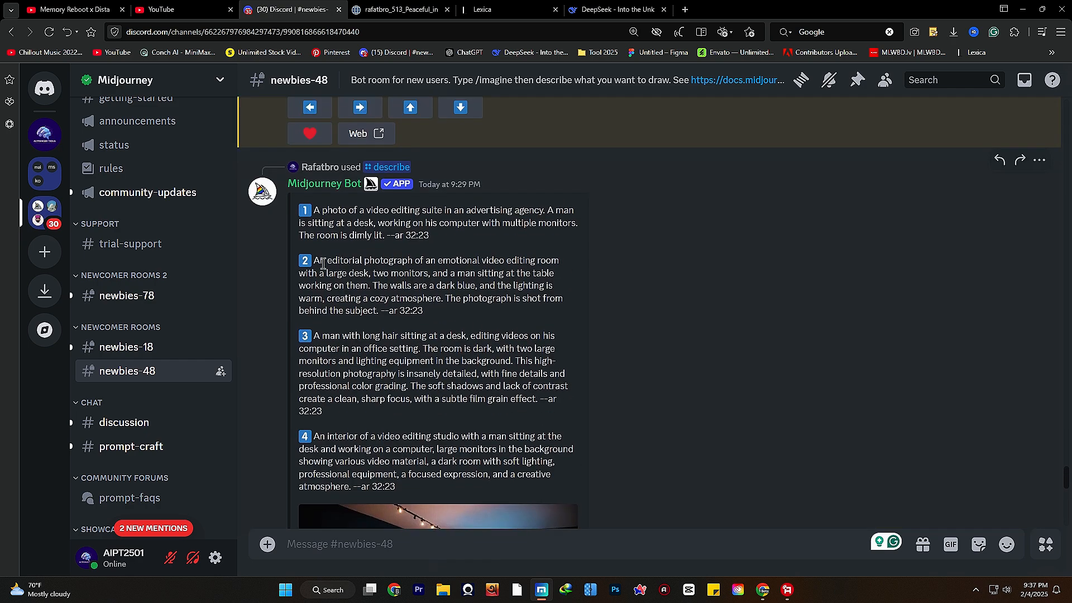
# Highlight the prompt of the long-haired man editing videos and examine the four images generated from it.
pyautogui.scroll(-9, 323, 264)
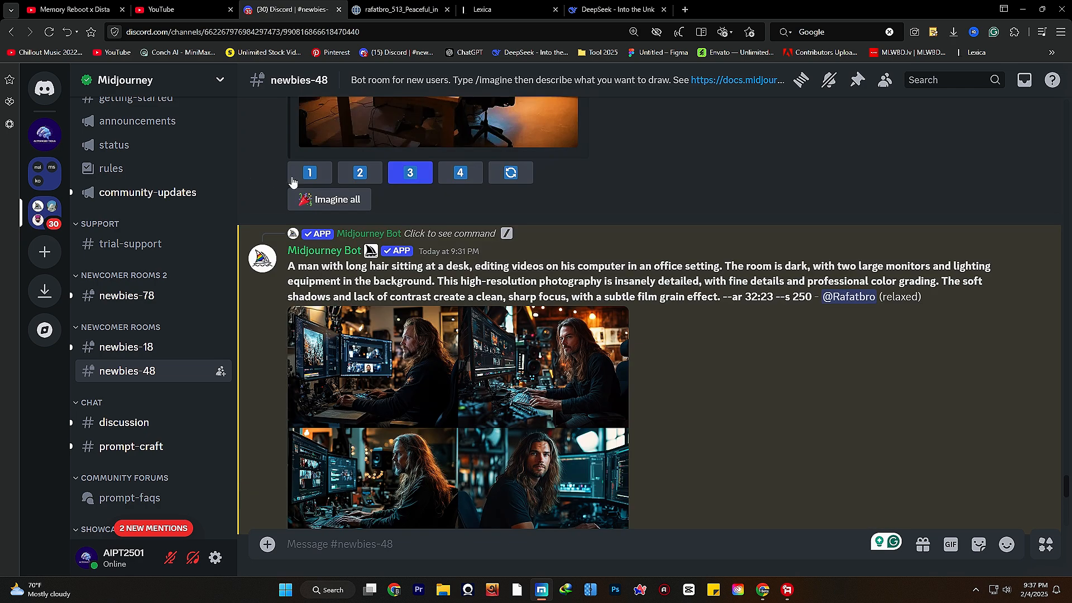
pyautogui.scroll(-1, 291, 208)
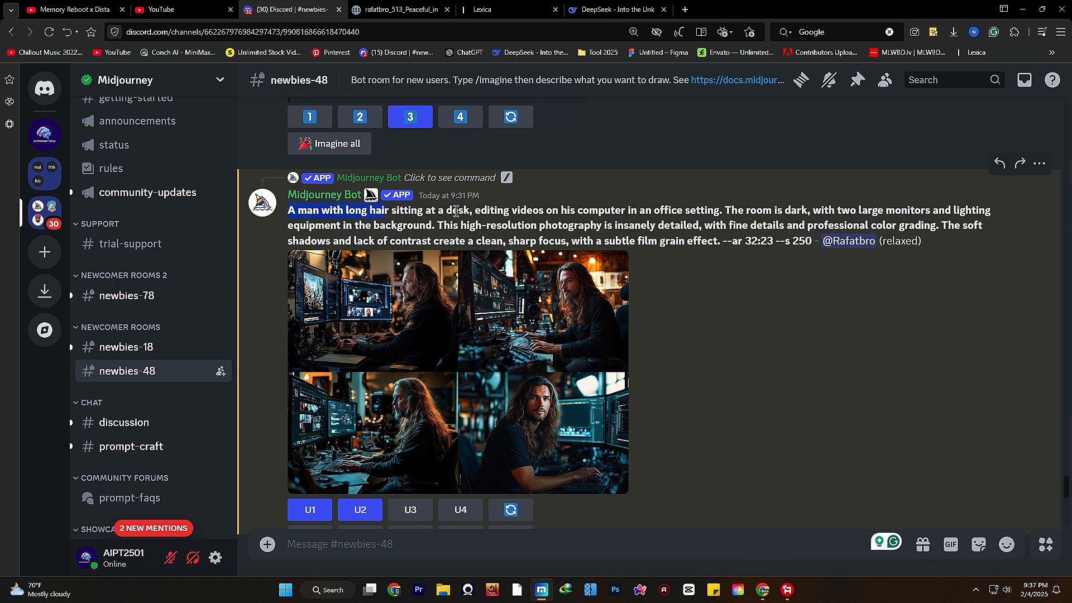
pyautogui.moveTo(457, 211); pyautogui.dragTo(731, 230)
pyautogui.scroll(-2, 726, 335)
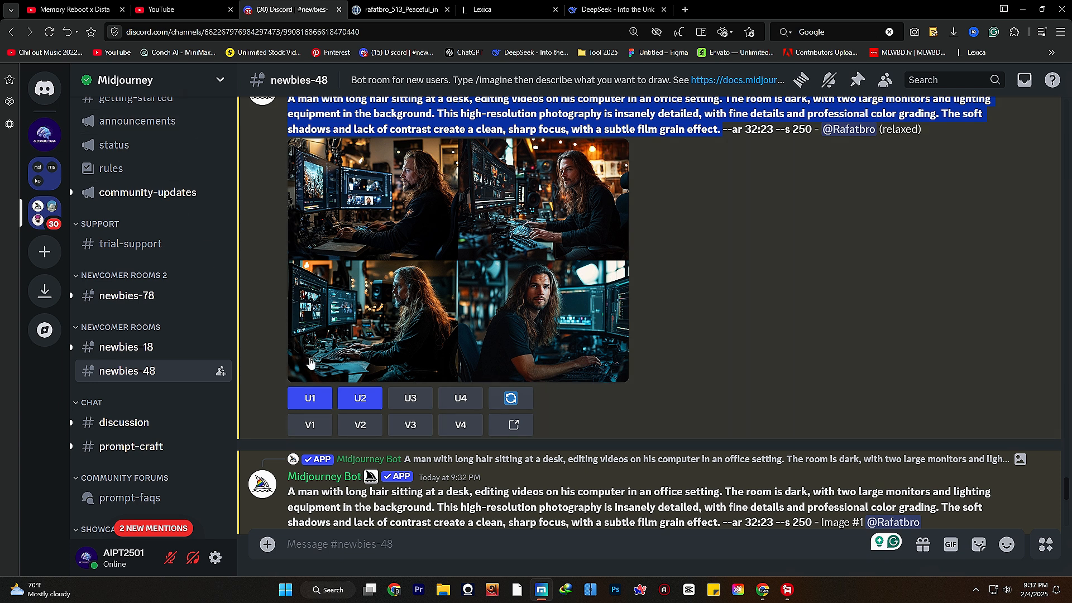
pyautogui.scroll(-2, 636, 235)
pyautogui.scroll(3, 610, 323)
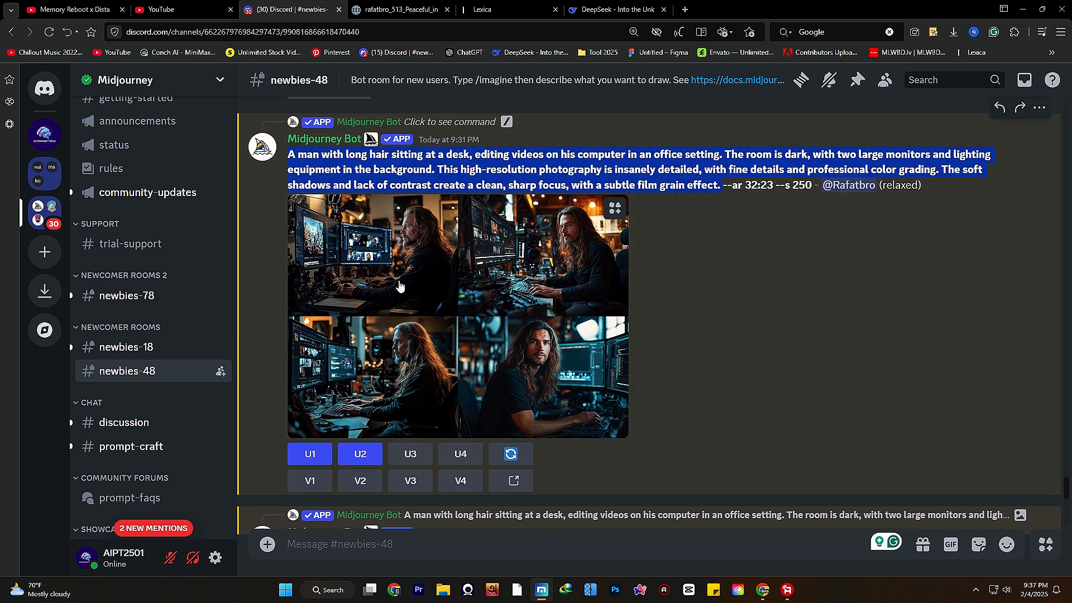